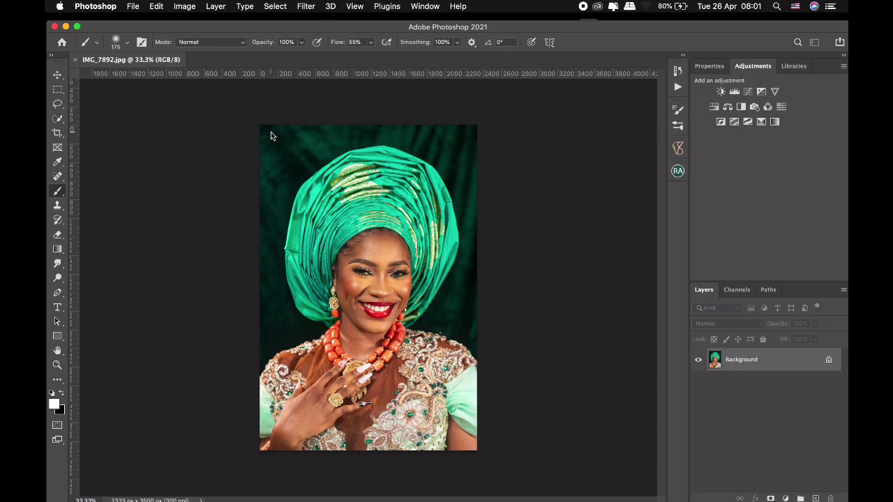
Step: Zoom the portrait to Fit Screen so it fills the window height
key(z)
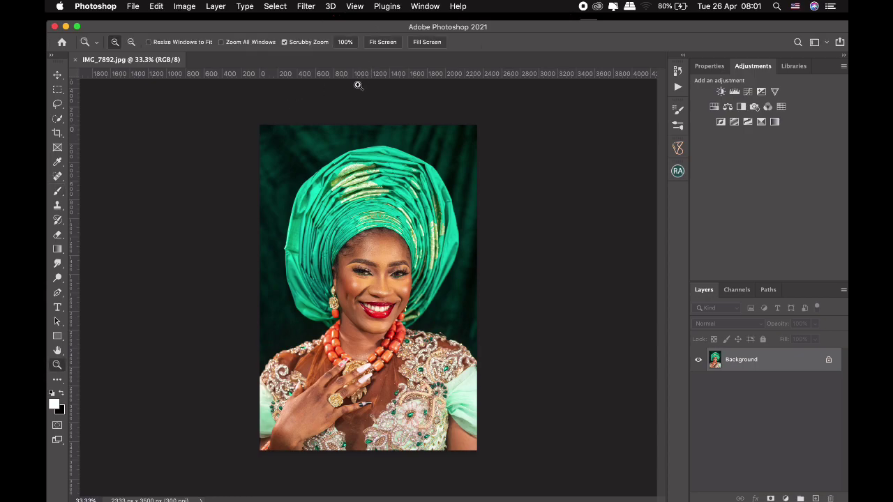
click(396, 43)
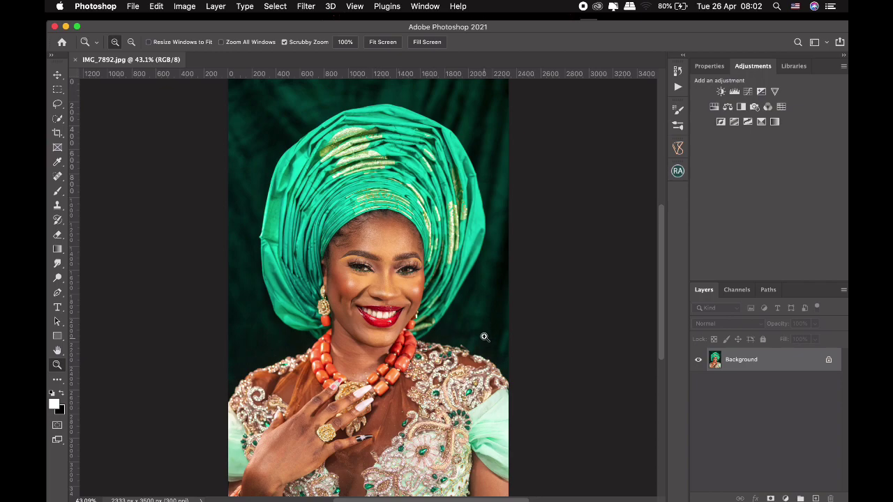
Step: Duplicate the Background into Layer 1, inspect the face, and bring up Beauty Retouch
key(super+j)
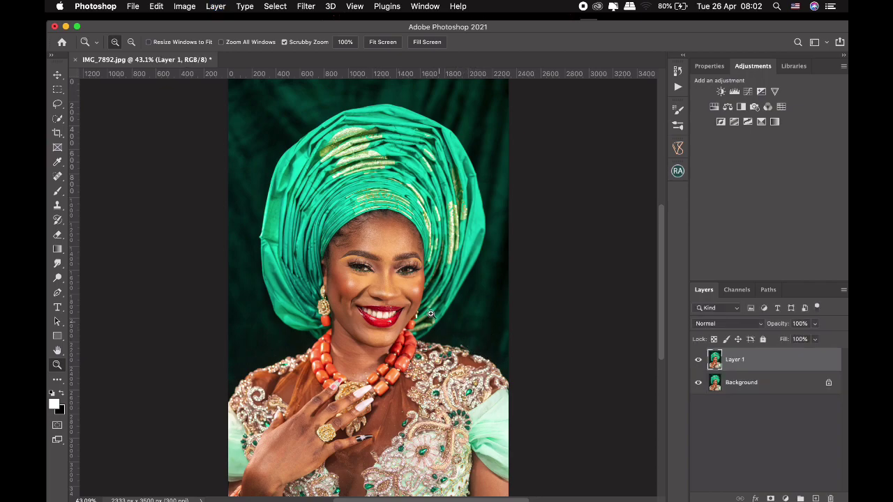
mouse_move(367, 272)
mouse_down()
mouse_move(426, 252)
mouse_move(394, 274)
mouse_move(405, 267)
mouse_up()
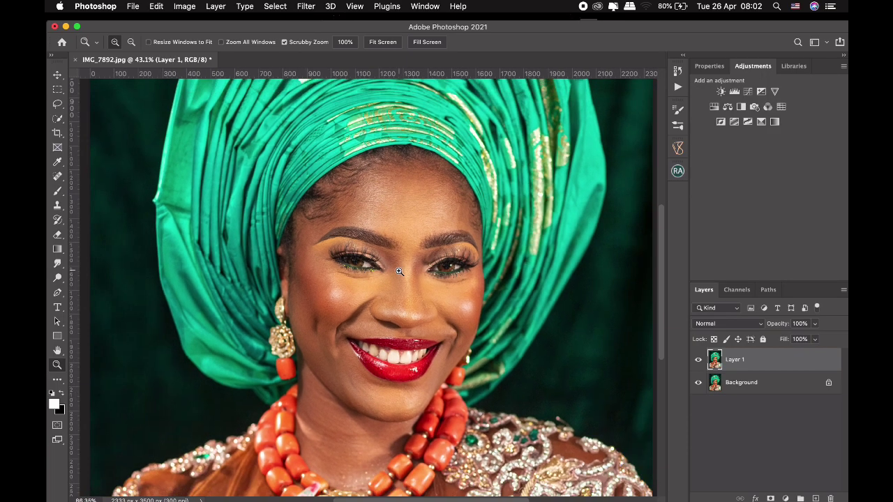
drag(405, 267, 406, 269)
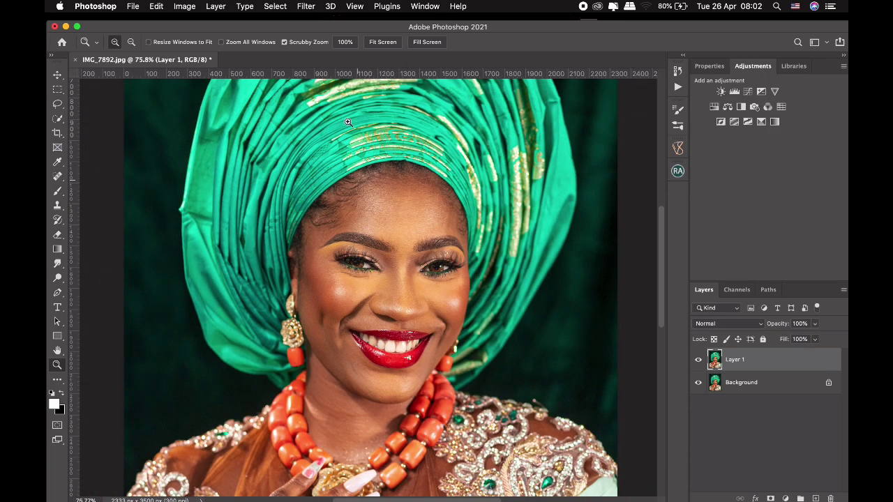
drag(453, 139, 516, 111)
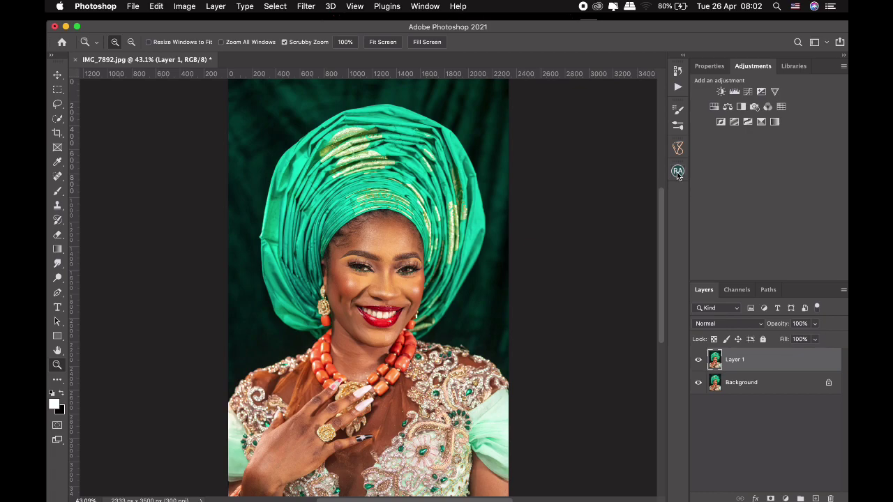
click(677, 172)
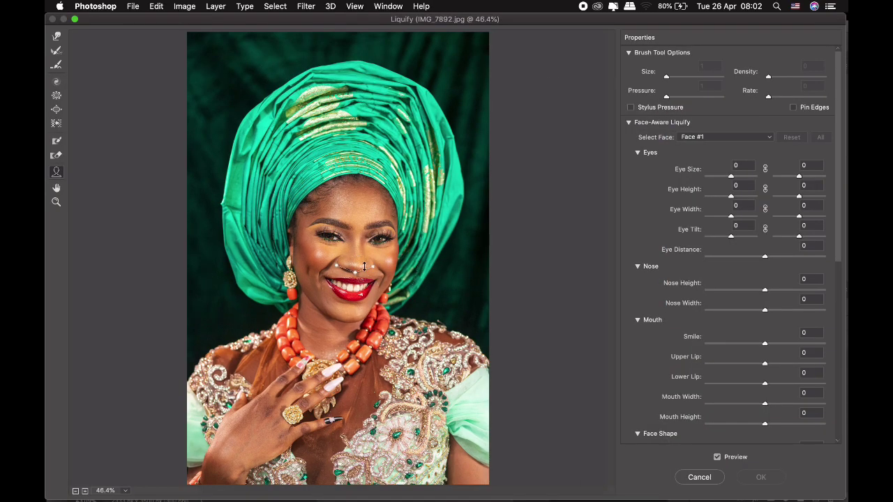
Step: Apply Face-Aware Liquify with Nose Width -100 and Jawline -37
mouse_move(341, 258)
drag(764, 311, 700, 311)
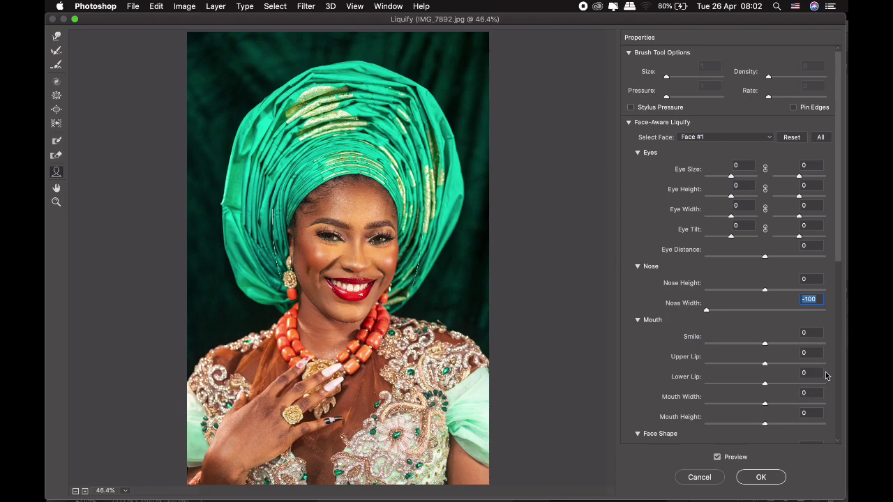
drag(838, 254, 836, 349)
drag(765, 345, 743, 346)
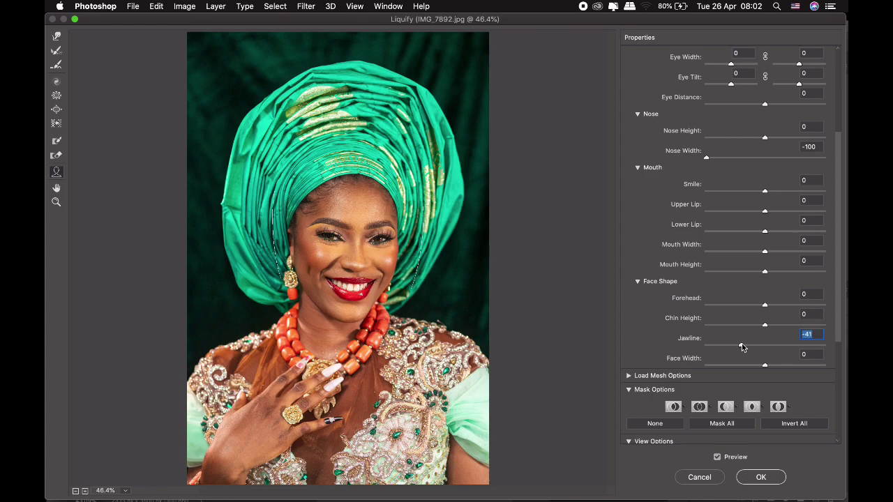
click(761, 478)
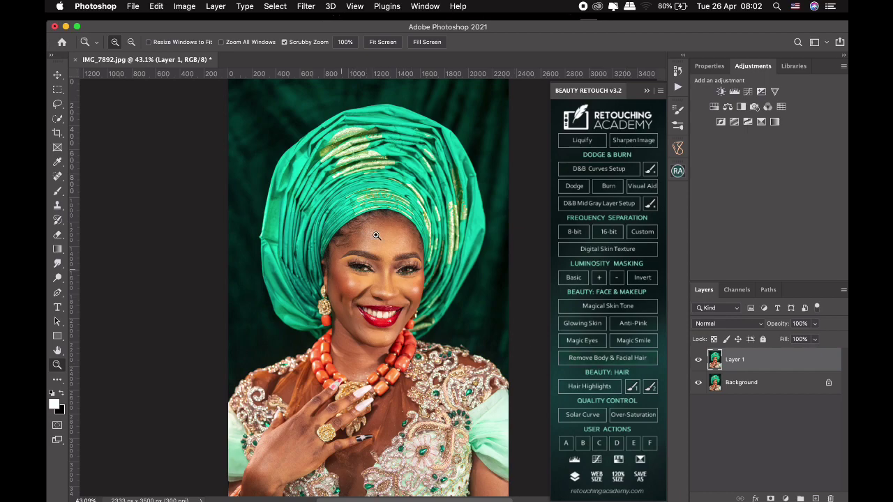
click(698, 360)
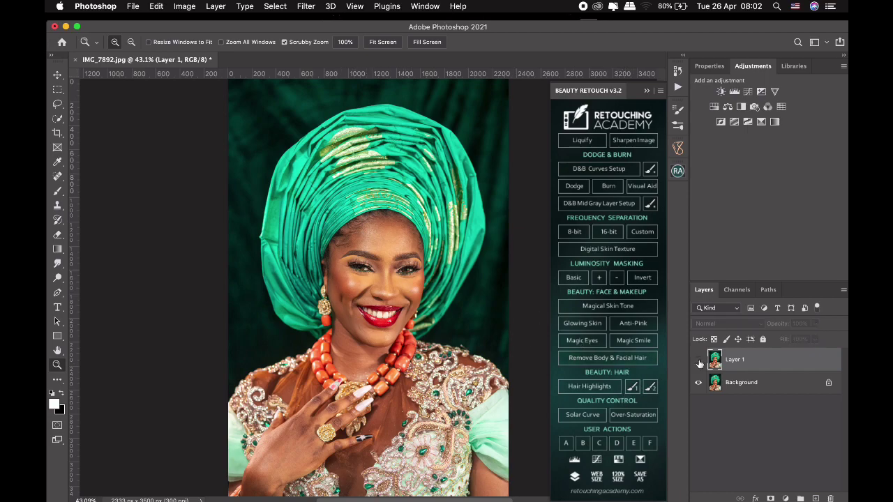
click(698, 360)
click(698, 360)
click(699, 362)
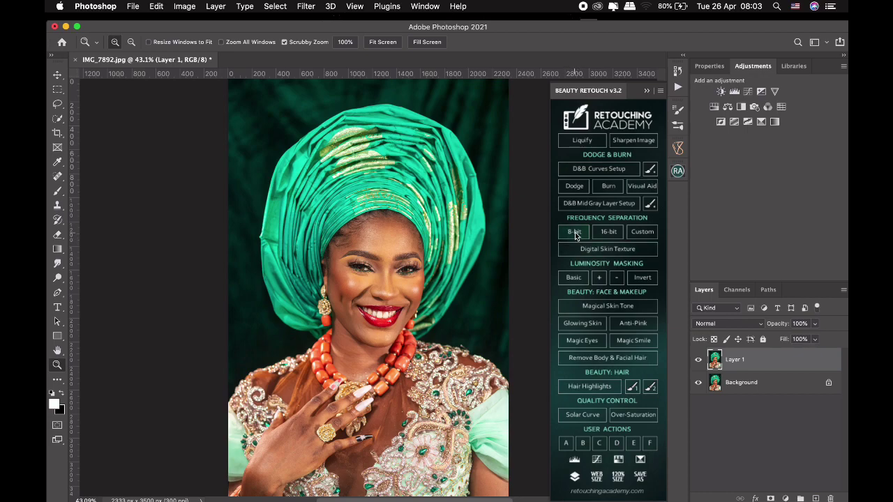
Step: Run 8-bit frequency separation with a 3.5-pixel Gaussian Blur, cancelling the second blur
click(574, 232)
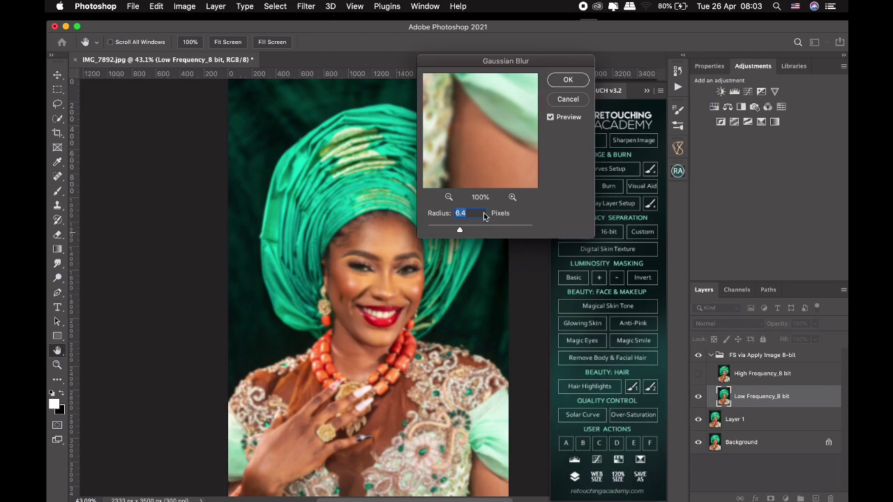
text(3)
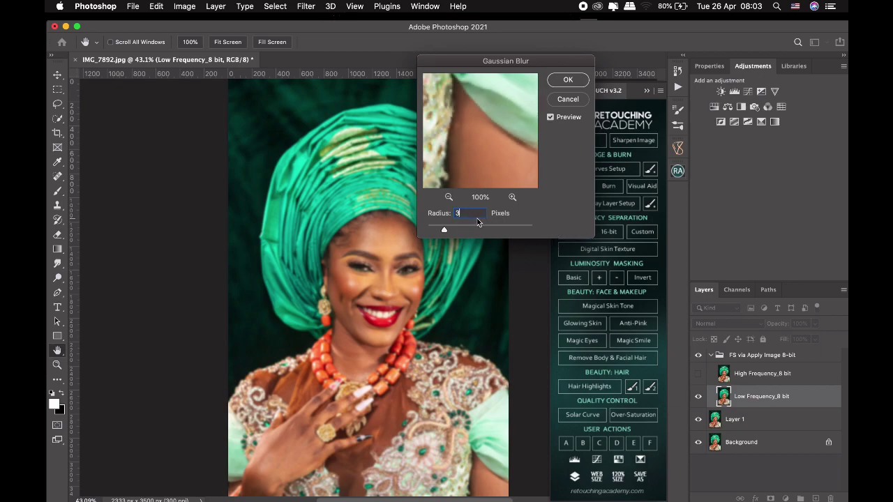
text(.5)
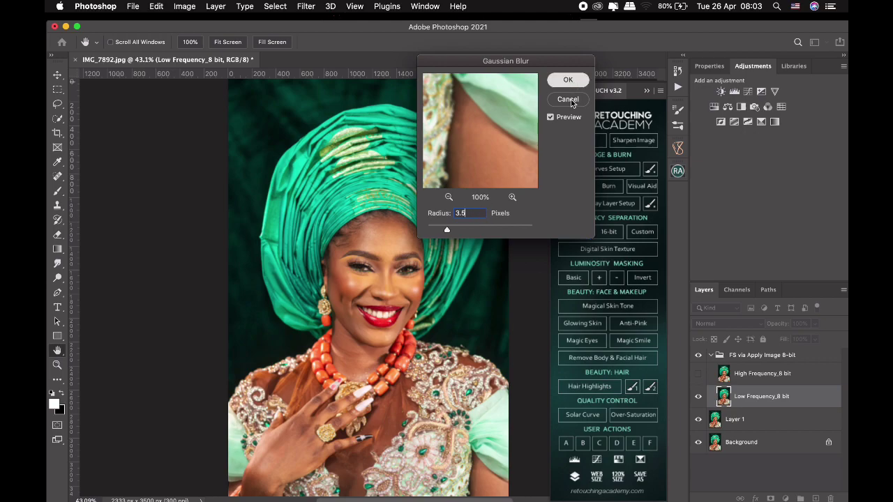
key(Return)
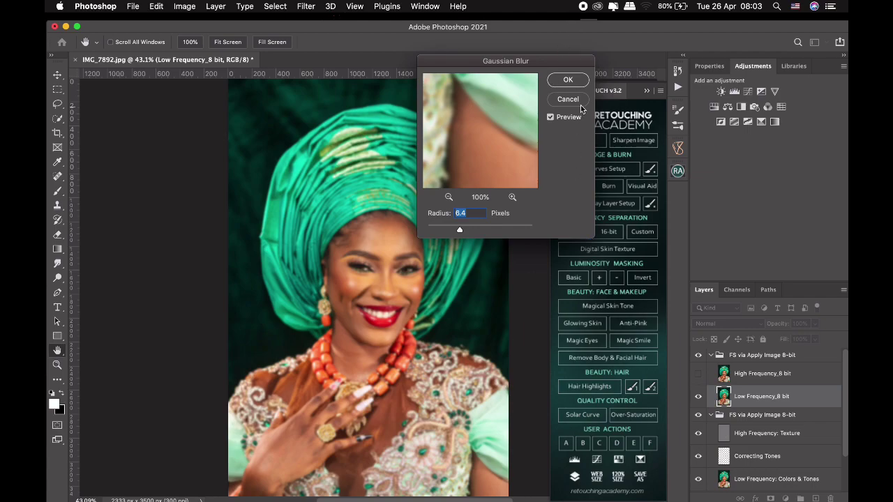
key(Escape)
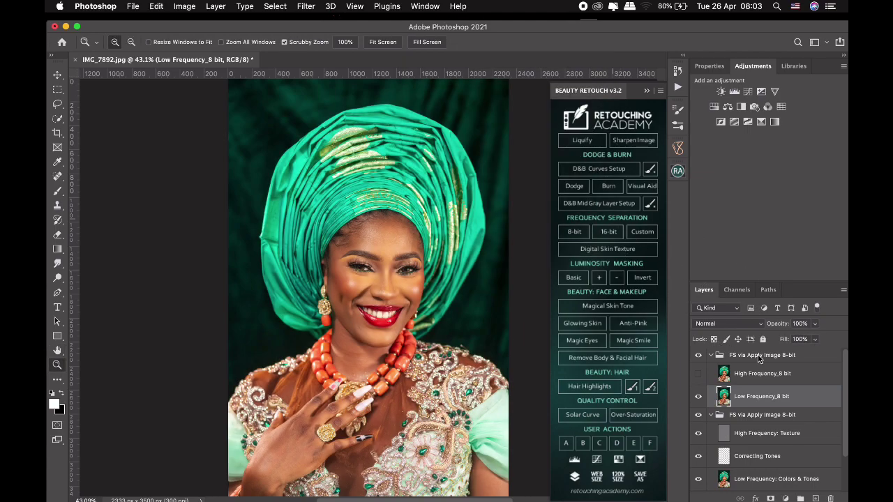
Step: Remove the duplicate frequency-separation group and add a Black & White layer with Reds at 2
click(760, 355)
key(Delete)
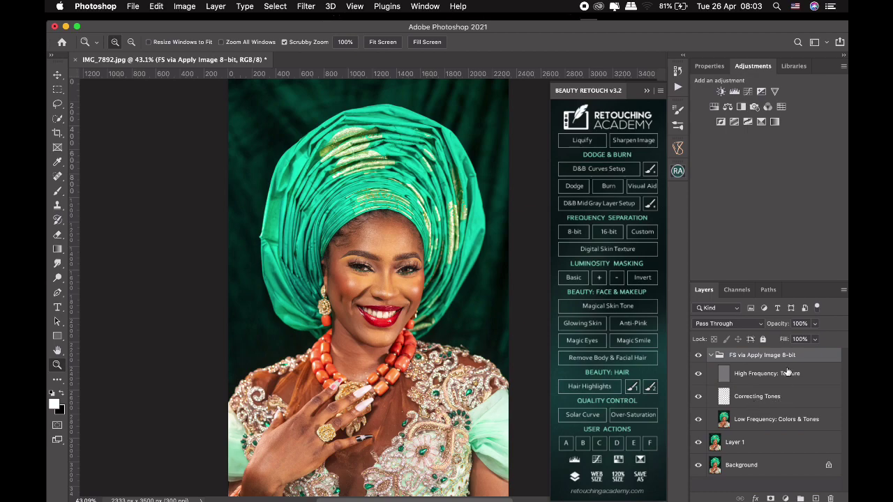
click(808, 374)
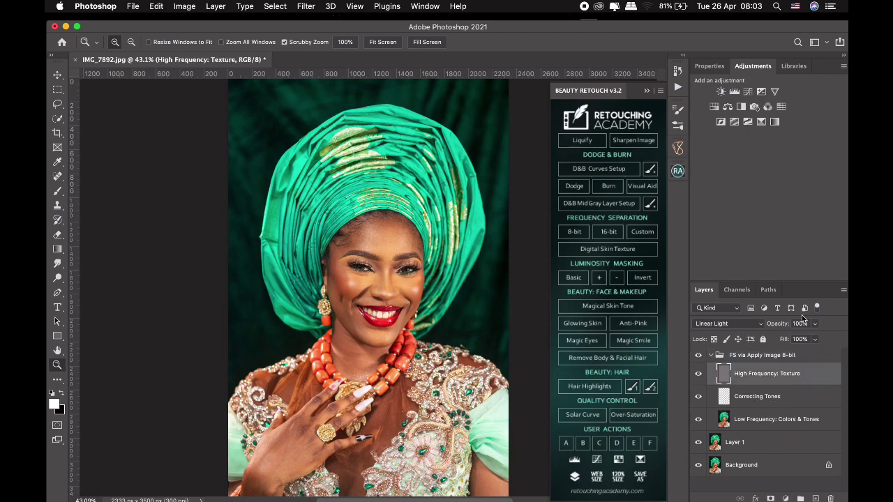
click(741, 106)
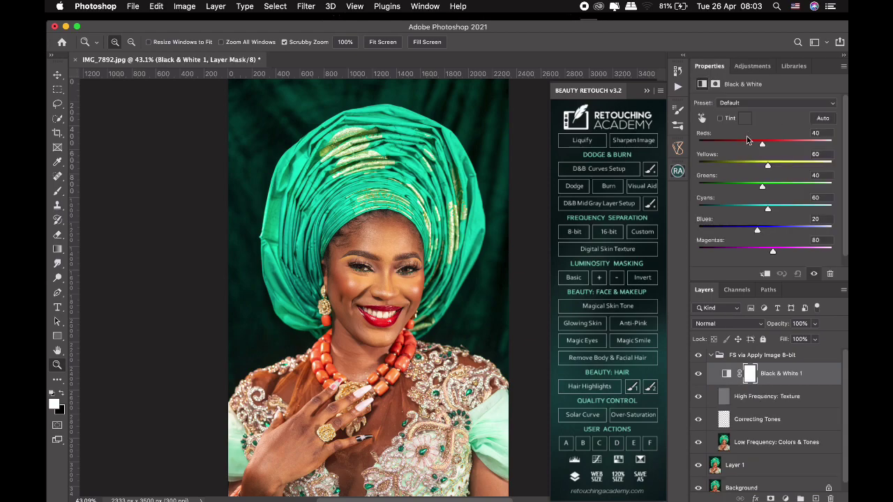
drag(762, 144, 752, 145)
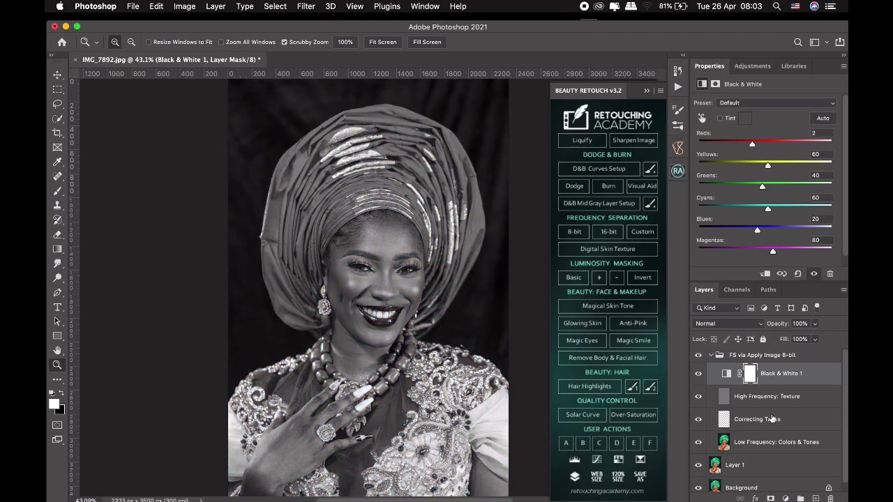
Step: On Low Frequency: Colors & Tones, zoom into the face and ready an enlarged Mixer Brush
click(784, 442)
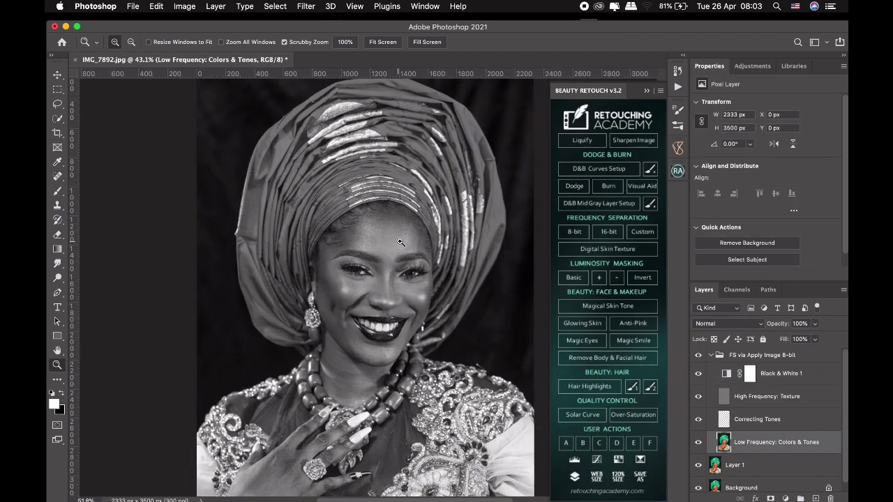
drag(385, 252, 423, 237)
key(b)
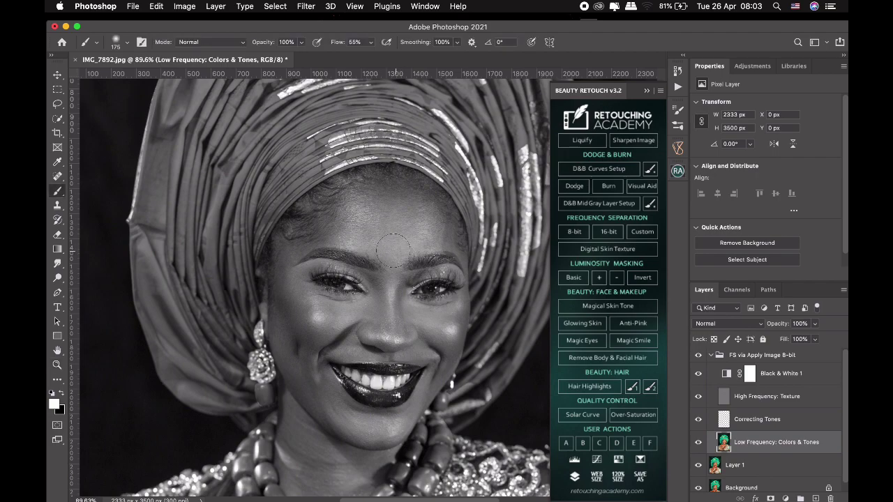
right_click(60, 193)
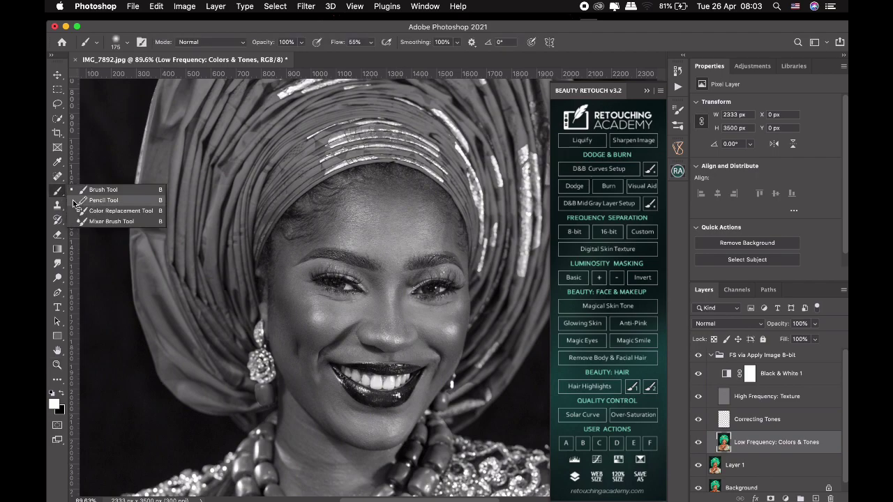
click(105, 222)
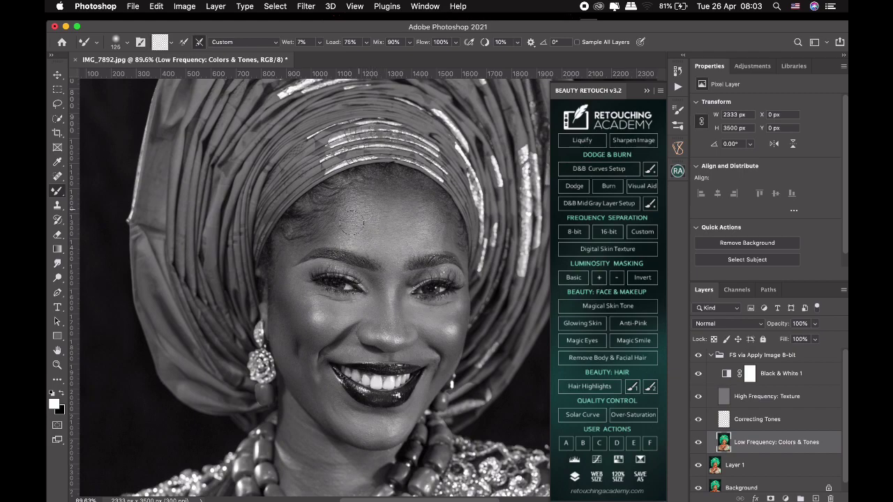
key(bracketright)
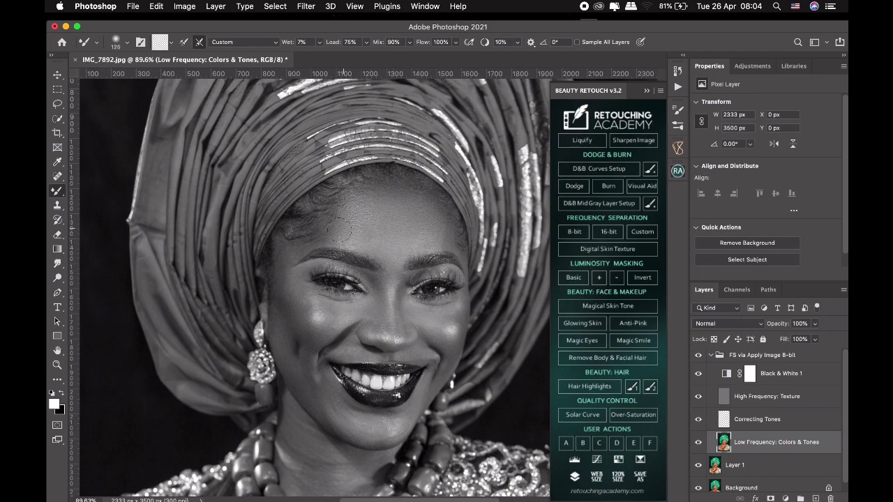
Step: Blend forehead, cheek, chin and jawline tones with the Mixer Brush, resizing it for detail areas
key(bracketleft)
key(bracketleft)
key(bracketleft)
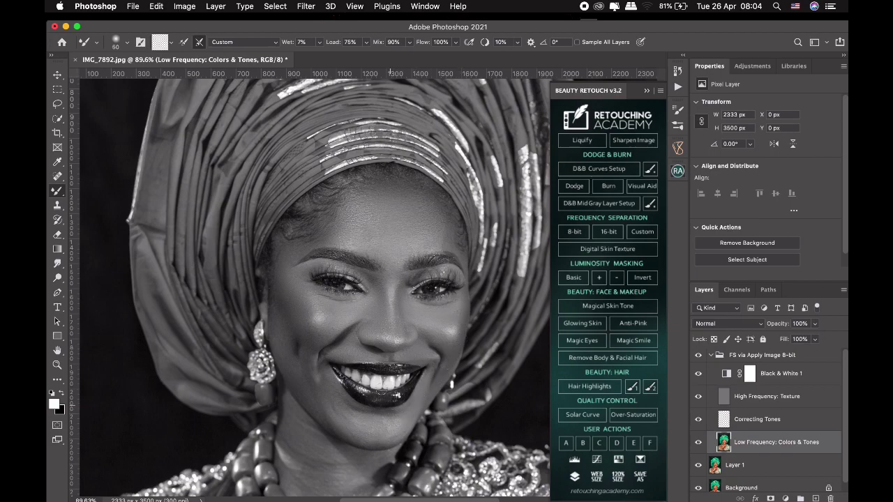
key(bracketright)
key(bracketright)
key(bracketleft)
key(bracketleft)
key(bracketleft)
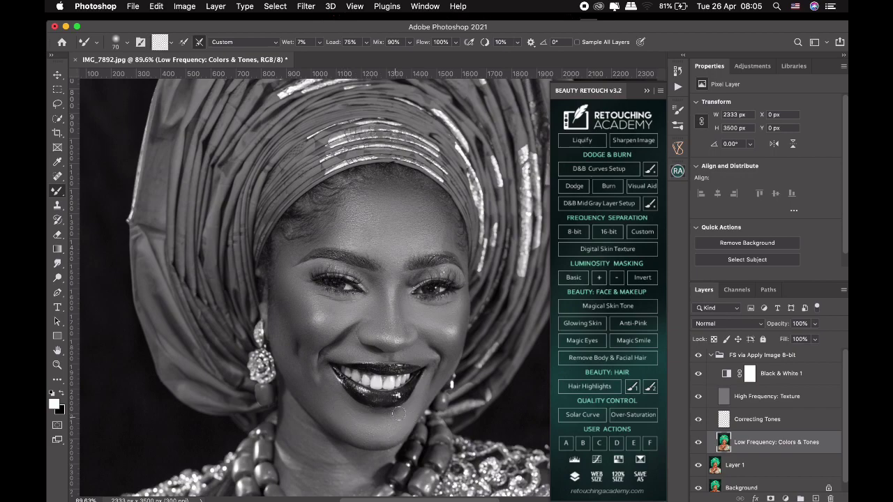
key(bracketright)
Step: Blend the neck, chest and hand tones with the Mixer Brush, then zoom out
scroll(367, 369, down, 5)
scroll(352, 333, down, 1)
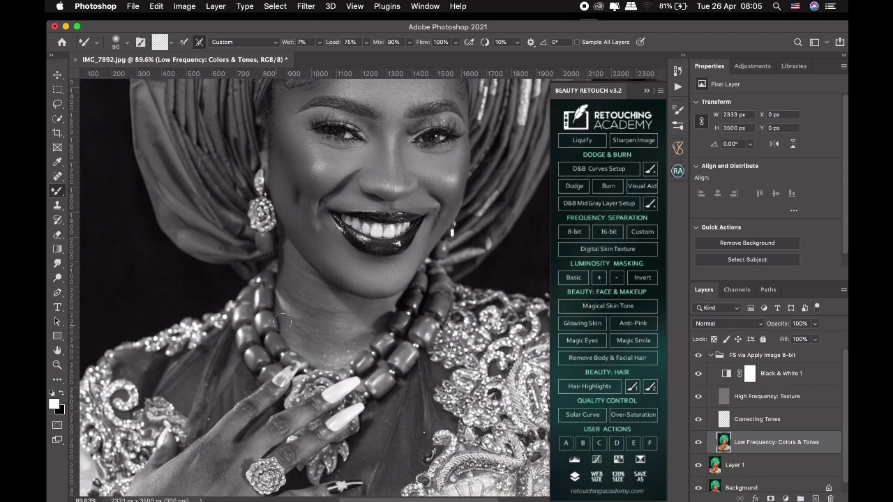
key(bracketright)
key(bracketright)
key(bracketright)
key(bracketleft)
key(bracketleft)
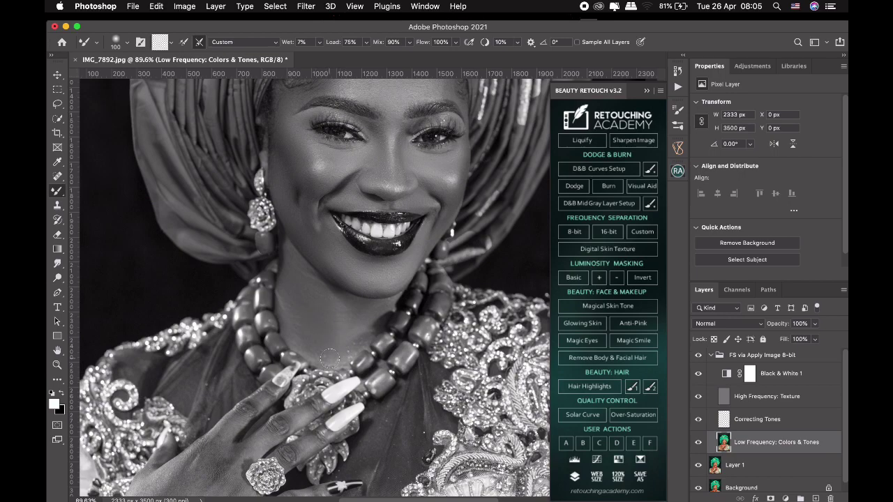
scroll(348, 335, down, 5)
scroll(390, 279, left, 4)
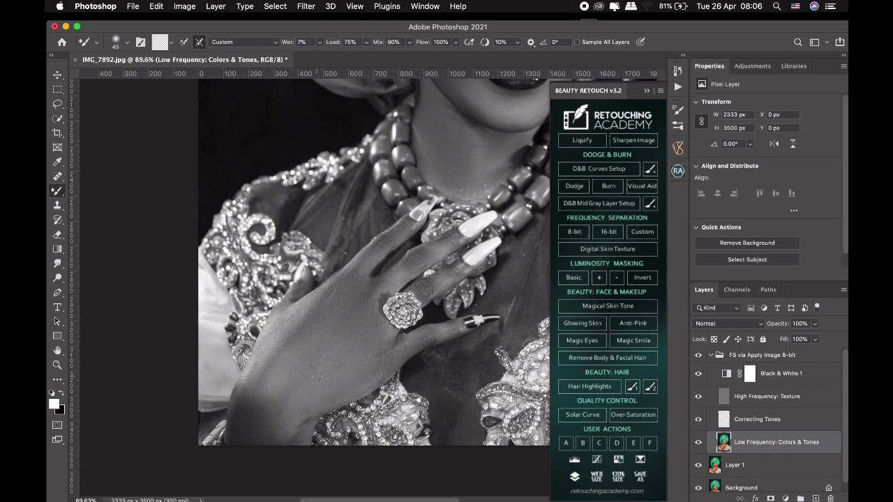
key(z)
alt+click(365, 329)
alt+click(417, 283)
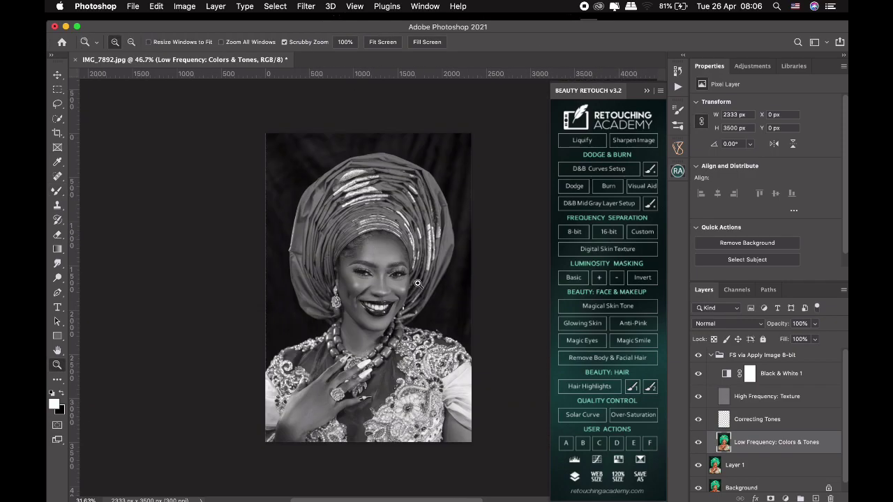
mouse_move(389, 272)
mouse_down()
mouse_move(416, 394)
mouse_move(433, 371)
mouse_up()
key(b)
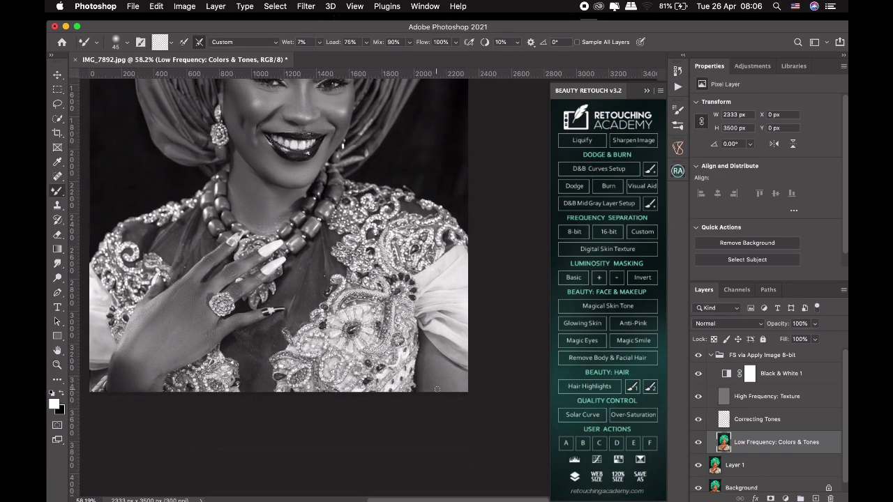
key(bracketright)
key(bracketright)
key(bracketright)
drag(275, 222, 385, 400)
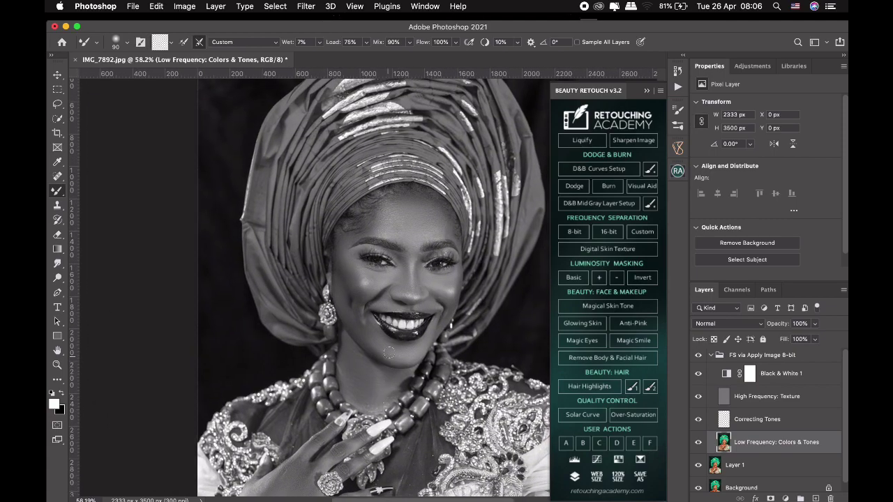
key(z)
mouse_move(434, 280)
mouse_down()
mouse_move(452, 272)
mouse_move(440, 273)
mouse_up()
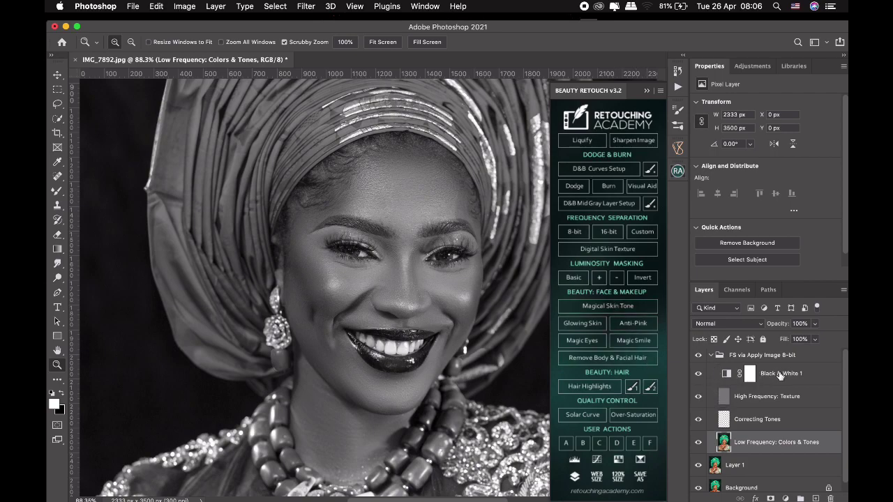
Step: Hide Black & White 1 to restore colour, then zoom in on the face and eyes
click(698, 375)
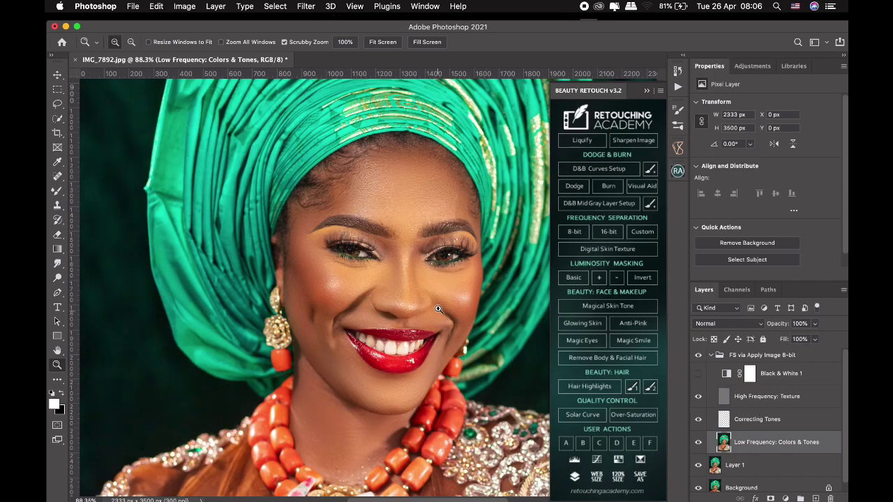
drag(439, 308, 388, 304)
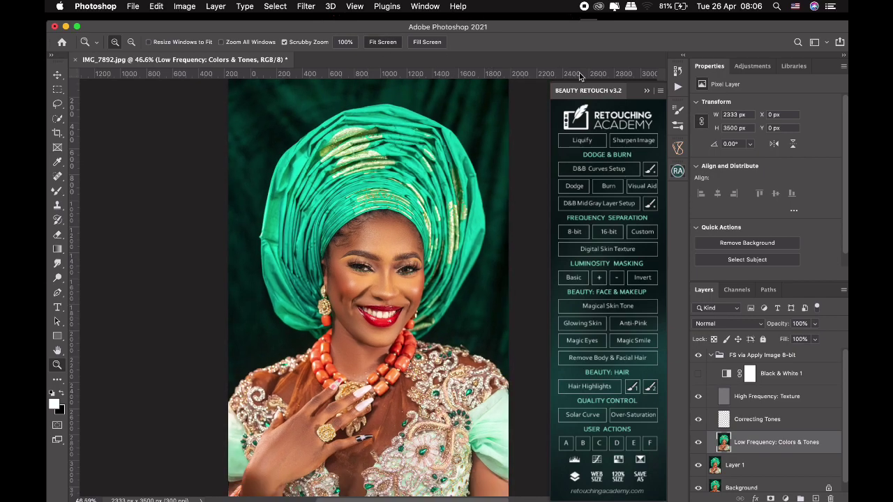
click(382, 42)
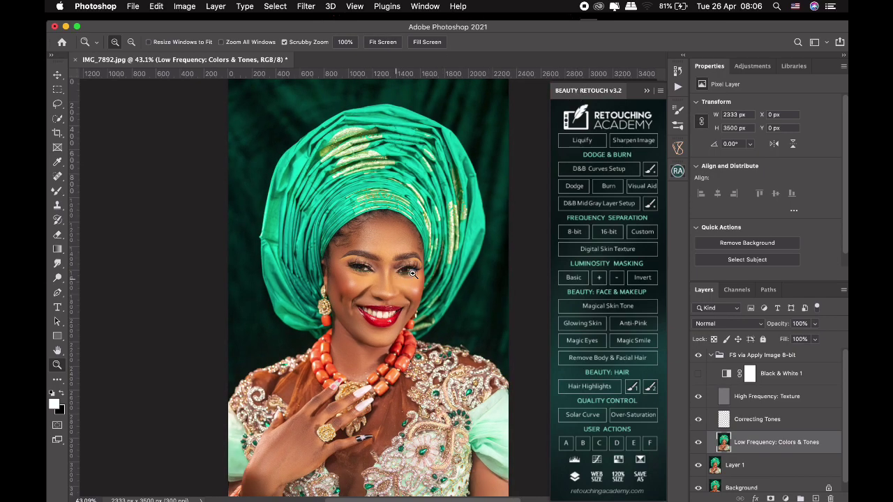
mouse_move(413, 274)
mouse_down()
mouse_move(447, 251)
mouse_move(418, 253)
mouse_up()
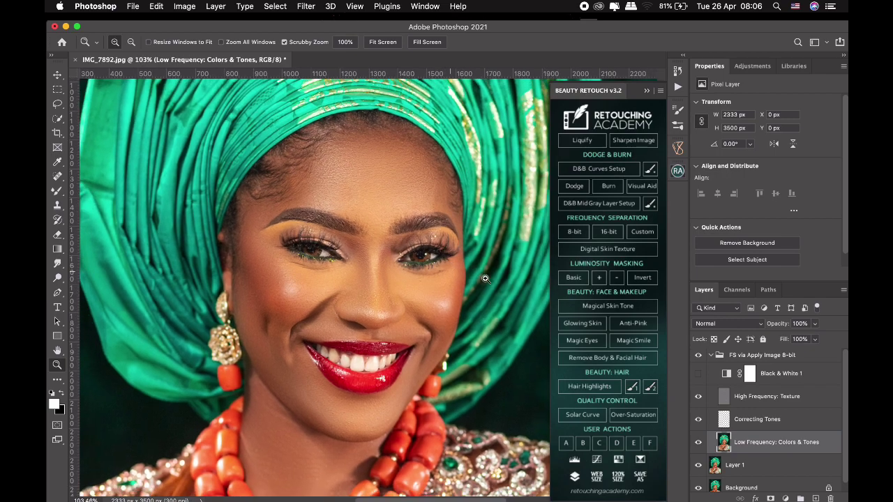
key(b)
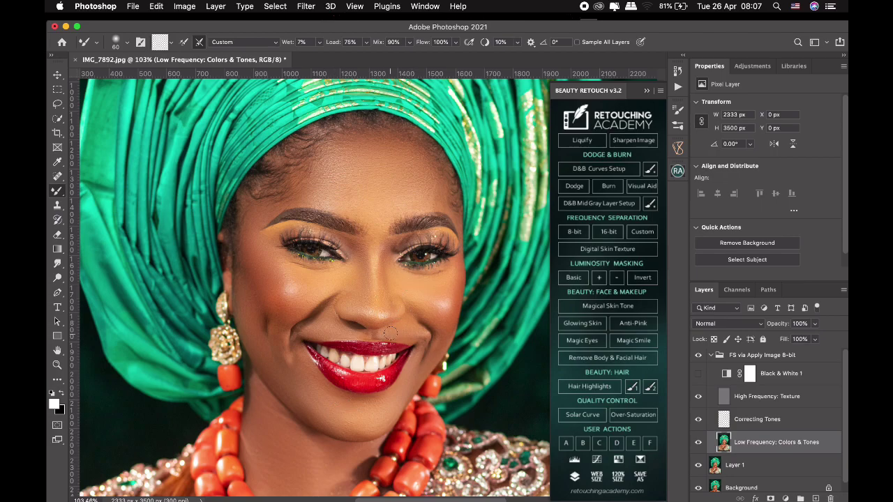
key(z)
alt+click(527, 221)
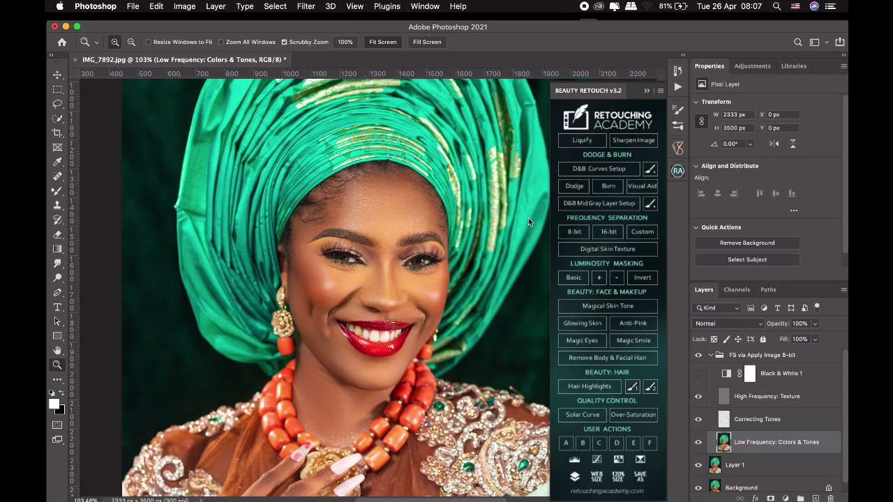
key(super+0)
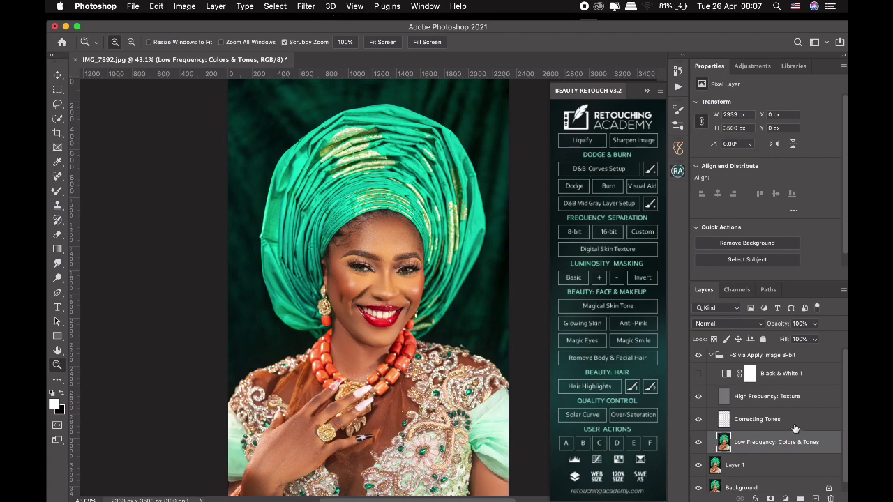
Step: Select Correcting Tones with the low-frequency layer and combine them using Merge Layers
shift+click(795, 427)
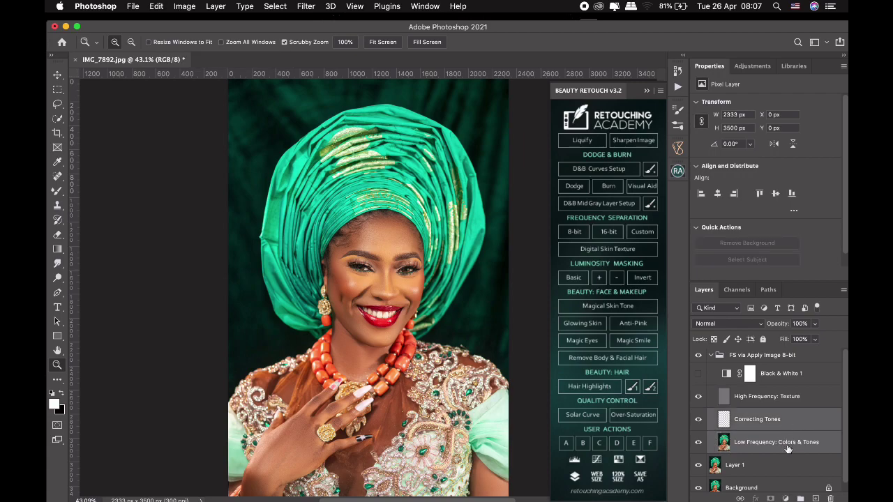
right_click(781, 437)
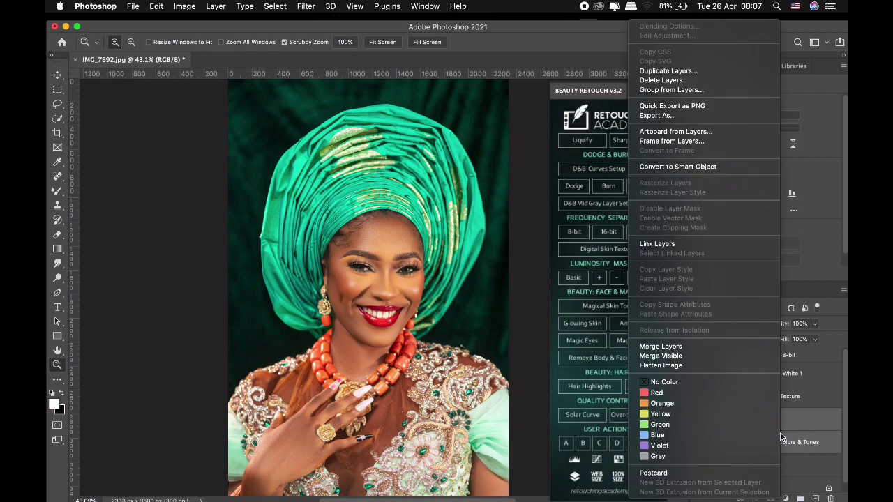
click(707, 347)
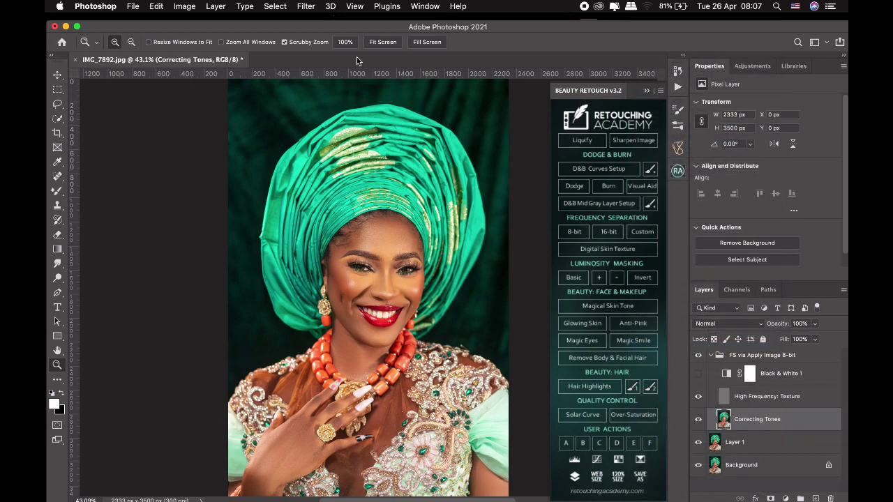
click(307, 7)
mouse_move(330, 283)
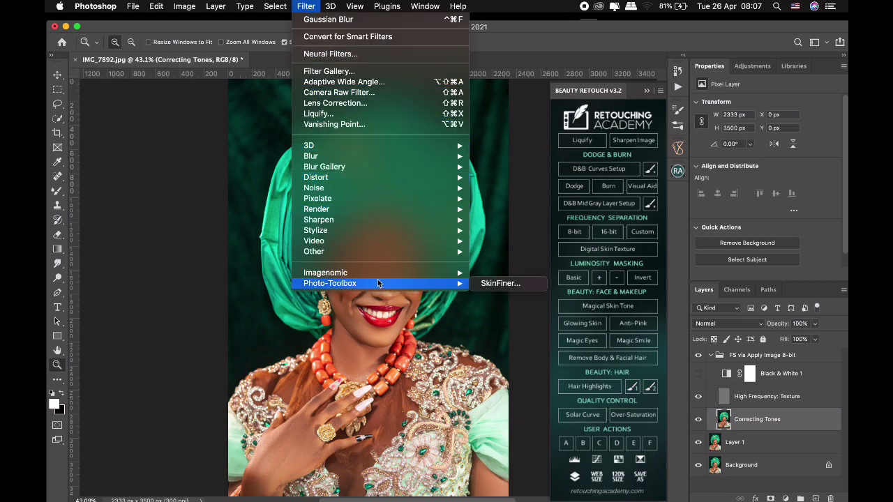
Step: Apply SkinFiner smoothing (Amount 80, Fine -50, Medium +50) to the Correcting Tones layer
click(512, 284)
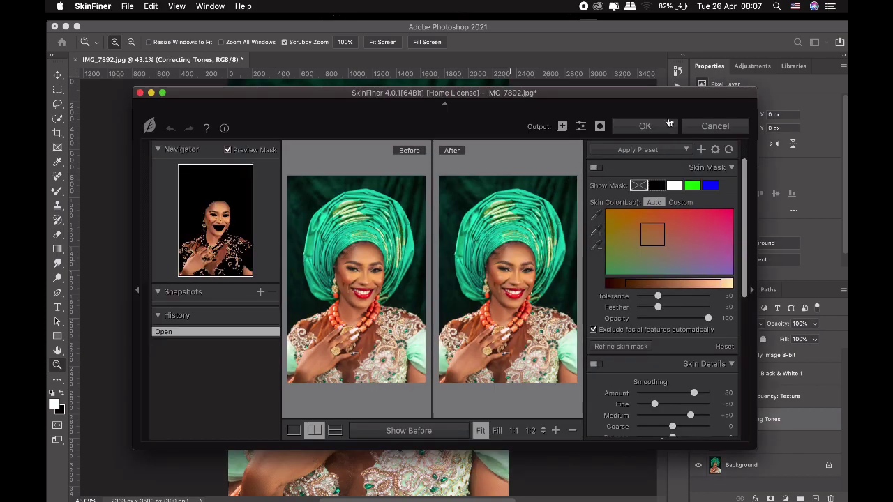
click(648, 134)
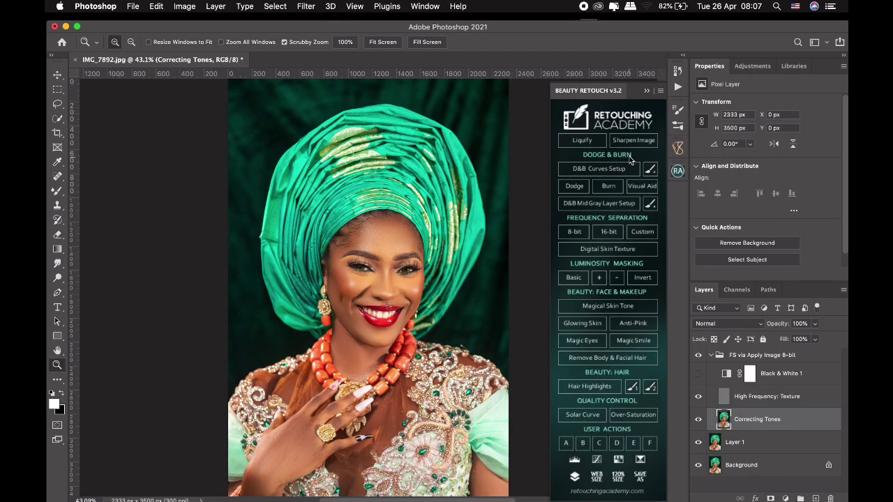
Step: Run D&B Curves Setup on the FS via Apply Image 8-bit group and target the Dodge Curve mask
click(786, 357)
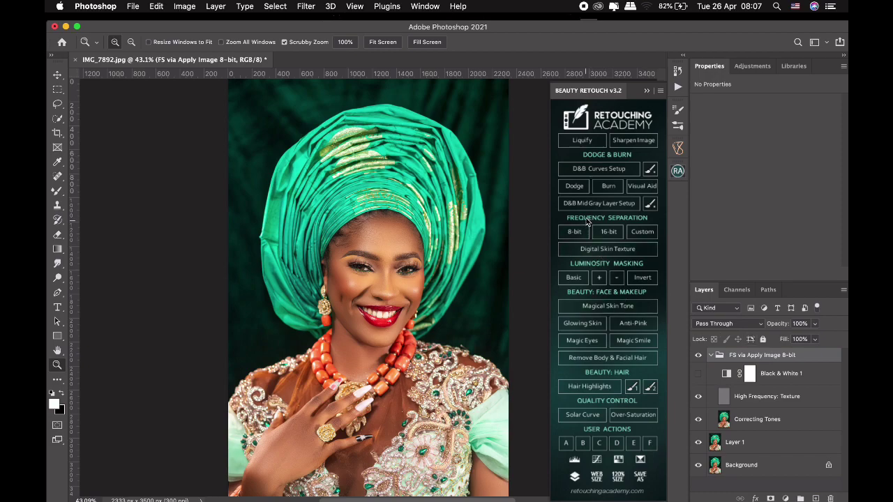
click(597, 168)
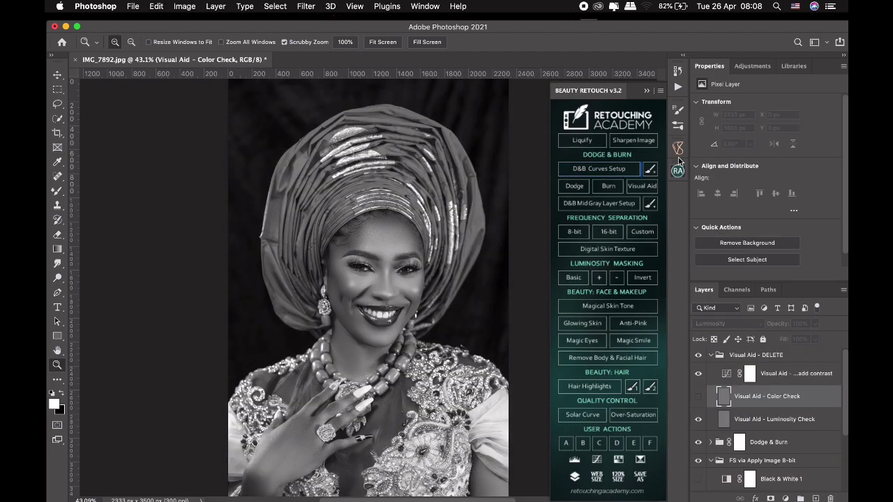
drag(842, 393, 845, 430)
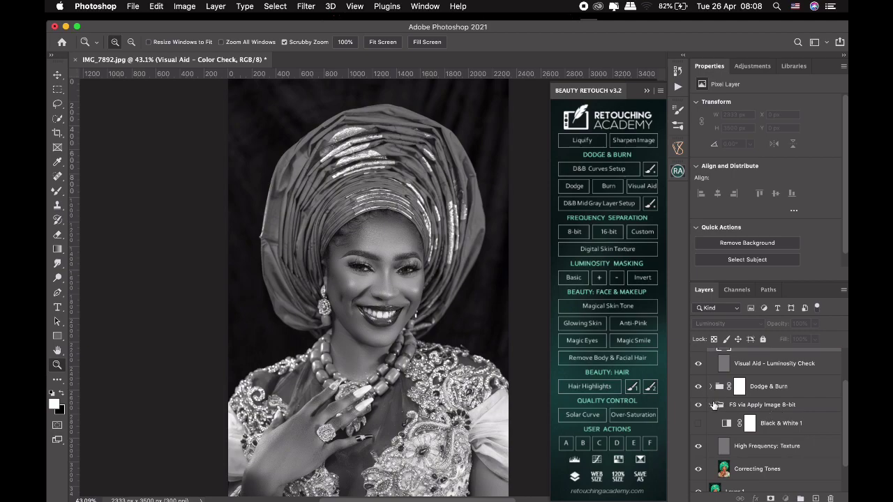
click(710, 387)
click(751, 410)
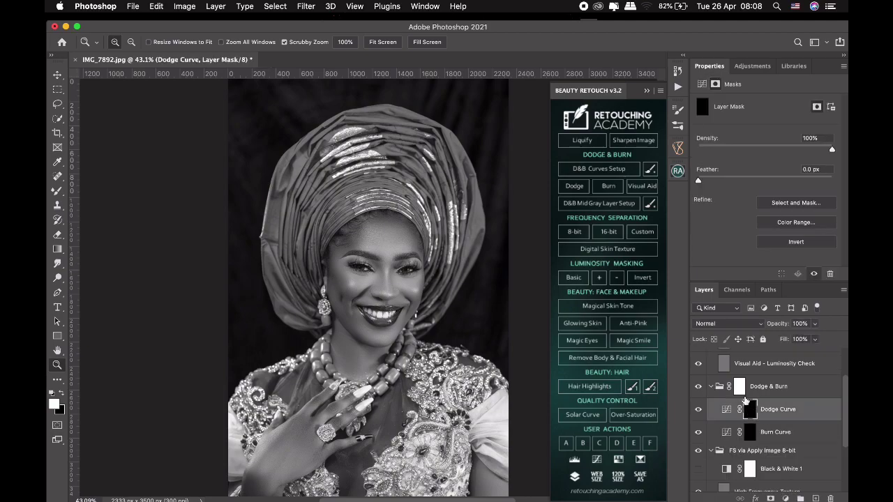
Step: Switch to the Brush Tool, zoom in on the face, and set the brush to size 80
right_click(59, 195)
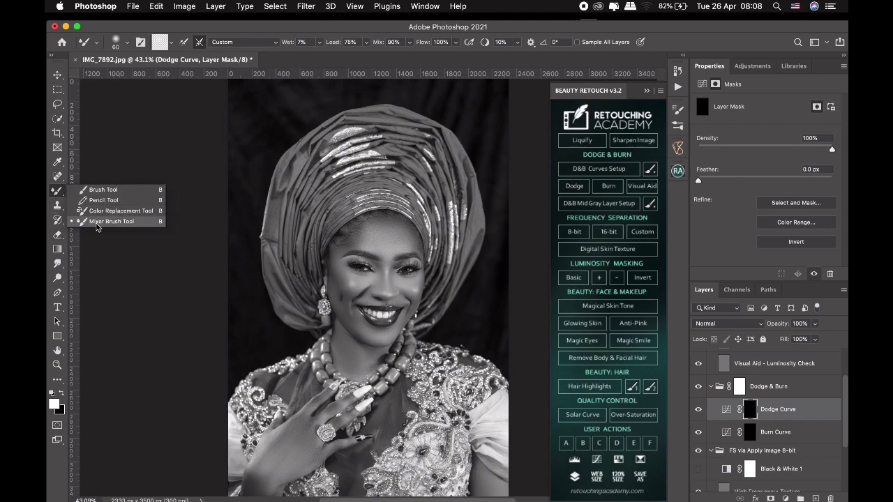
click(105, 190)
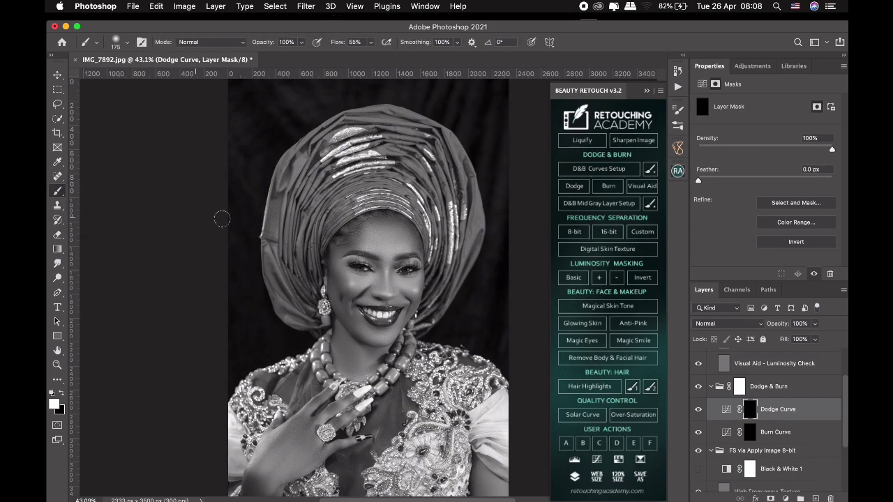
key(z)
drag(385, 268, 477, 203)
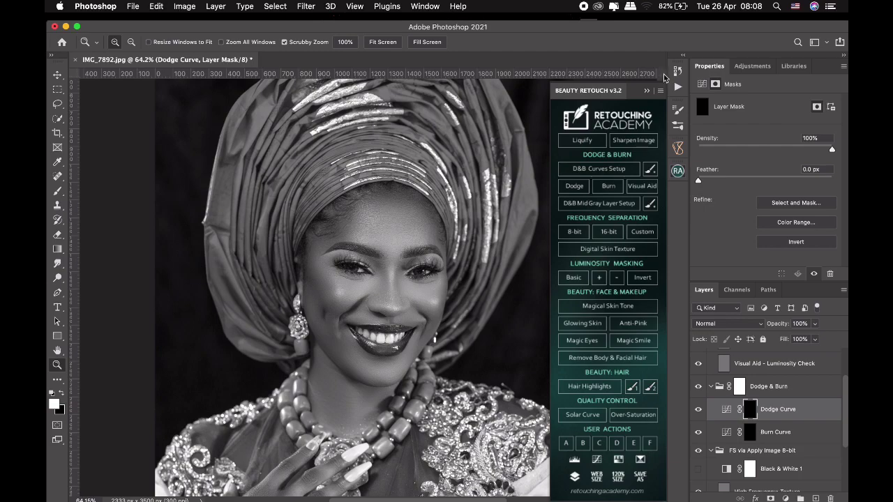
click(646, 91)
key(b)
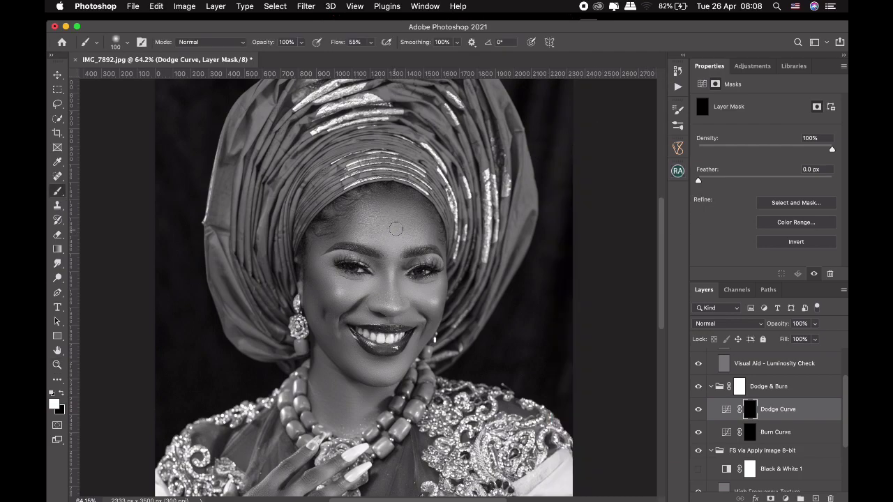
key(bracketleft)
key(bracketleft)
key(bracketleft)
Step: Paint white on the Dodge Curve mask over the under-eye cheek, right cheek, chin and forehead
drag(338, 283, 377, 277)
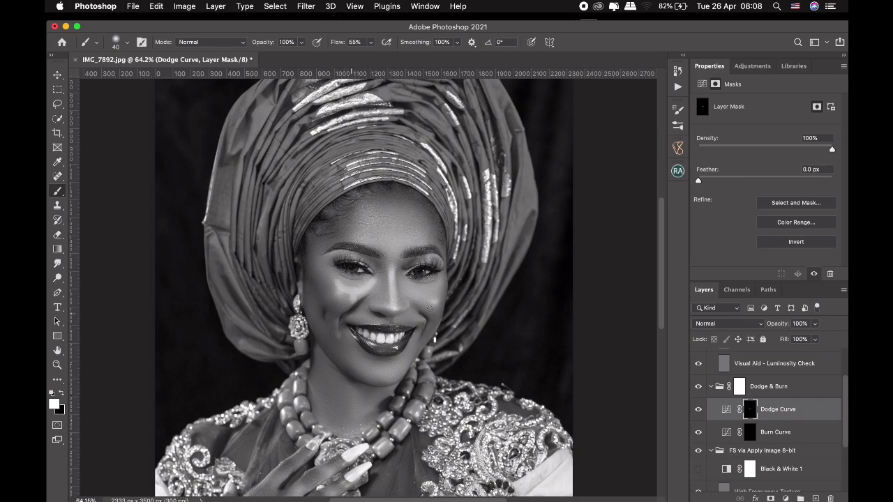
drag(431, 299, 436, 286)
drag(376, 374, 377, 365)
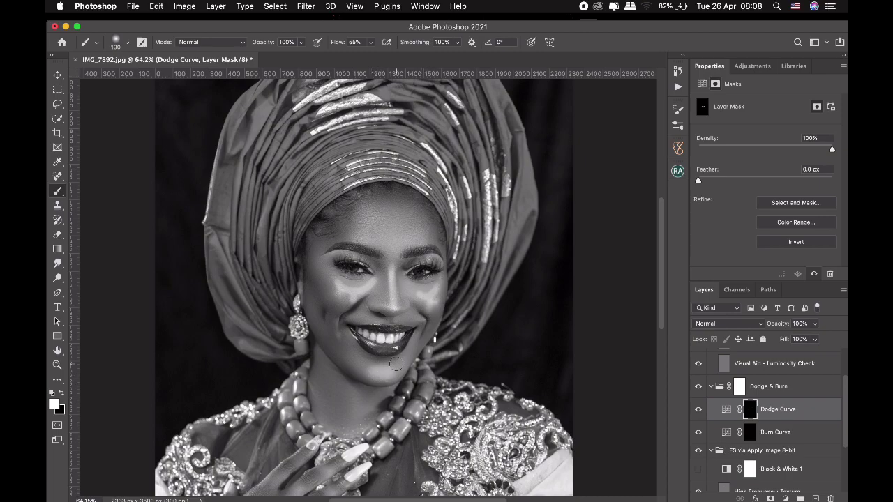
key(bracketright)
key(bracketright)
key(bracketright)
drag(397, 230, 413, 243)
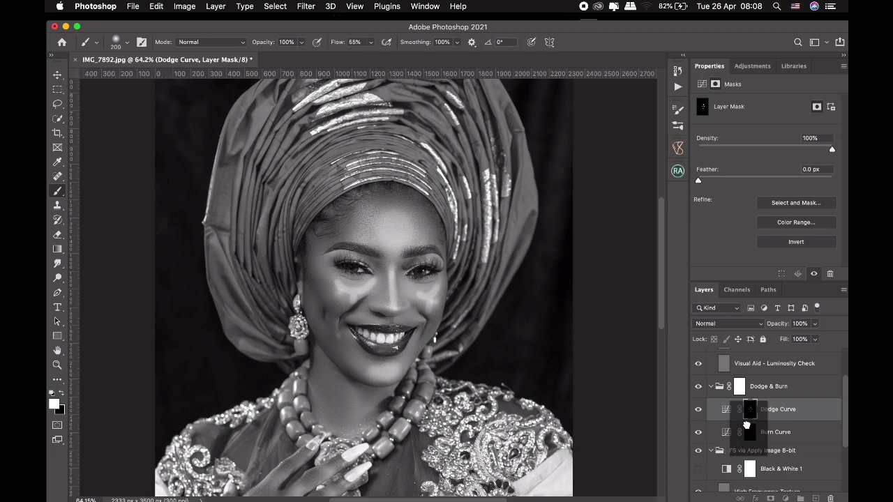
click(750, 432)
key(bracketleft)
key(bracketleft)
key(bracketleft)
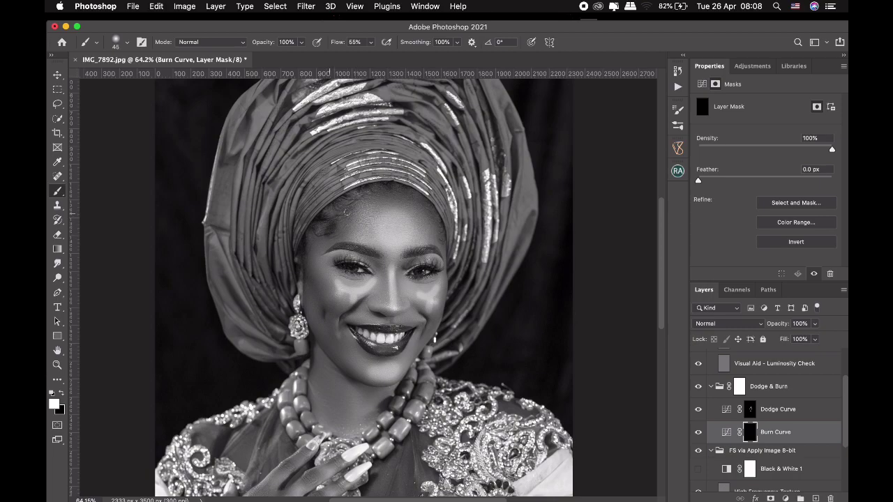
Step: Paint white on the Burn Curve mask along the hairline, both cheek edges and below the chin
drag(347, 210, 441, 205)
drag(321, 281, 335, 303)
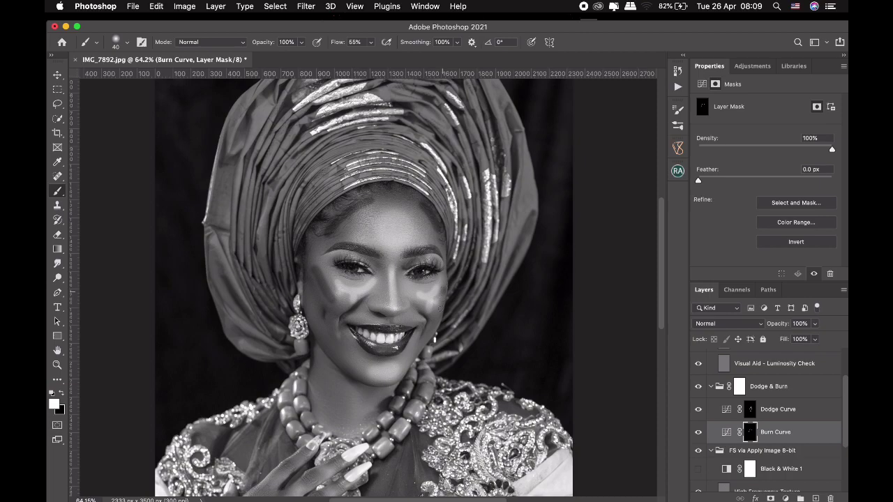
drag(442, 304, 433, 304)
drag(331, 354, 346, 363)
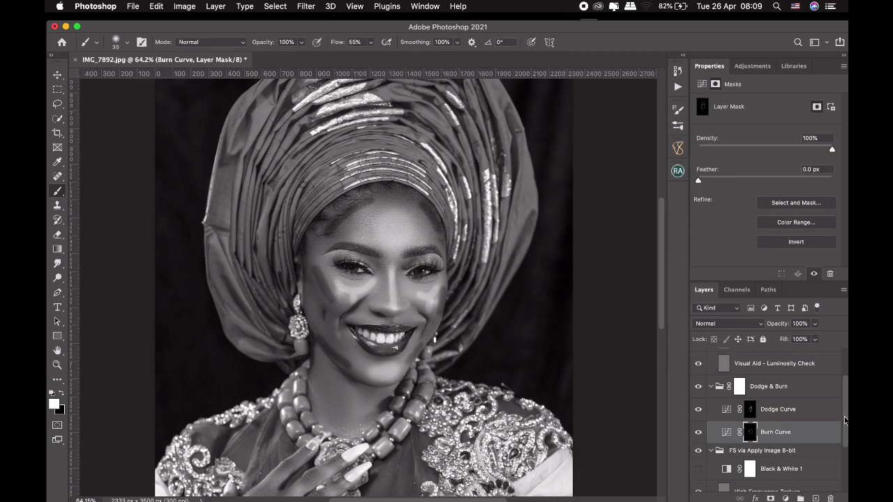
drag(844, 419, 842, 392)
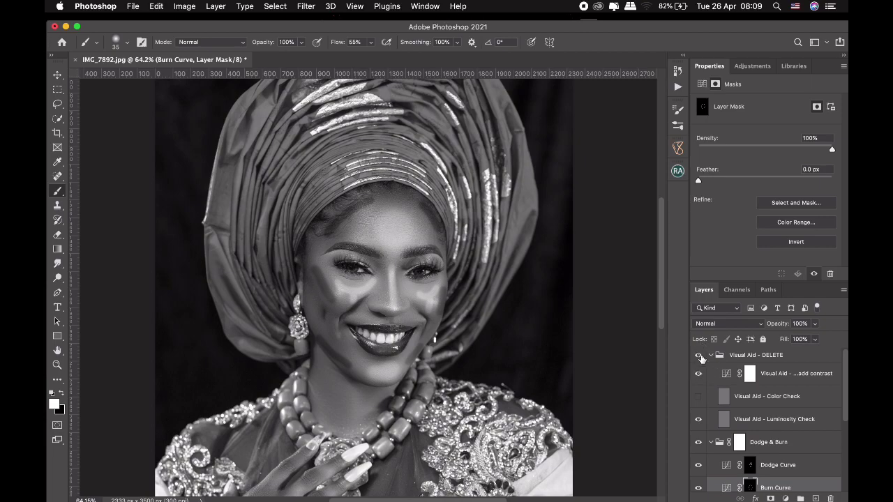
Step: Hide the Visual Aid group and feather the Dodge Curve mask and the Burn Curve mask, Burn to 96.3 px
click(698, 355)
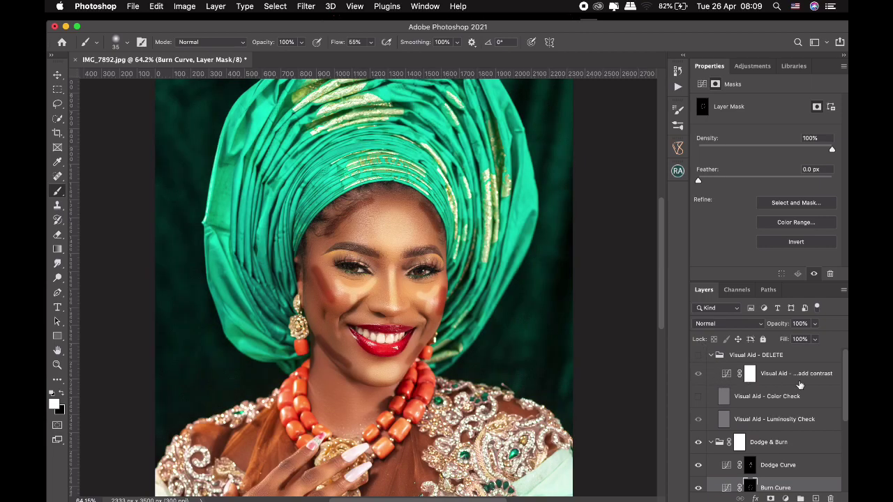
scroll(845, 388, down, 3)
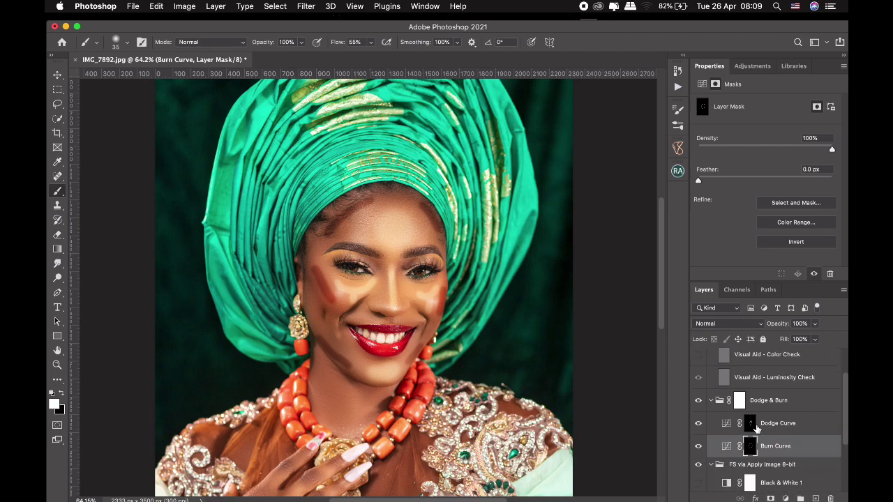
click(750, 423)
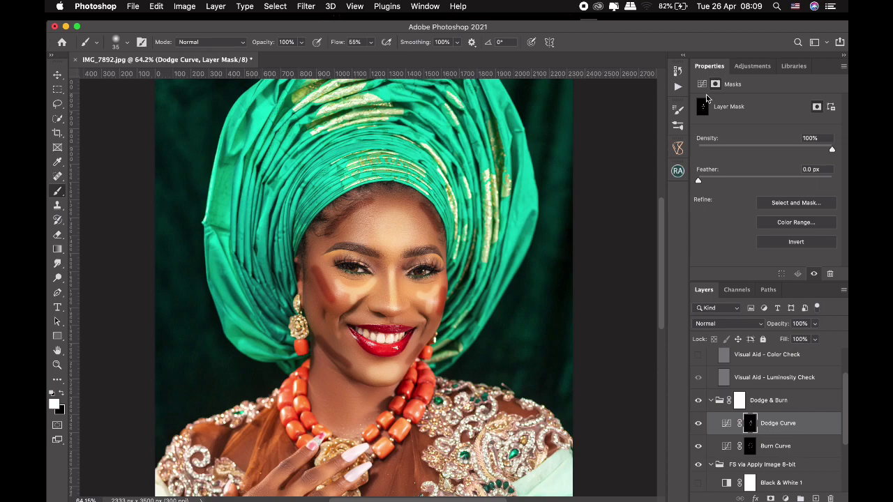
drag(757, 181, 771, 181)
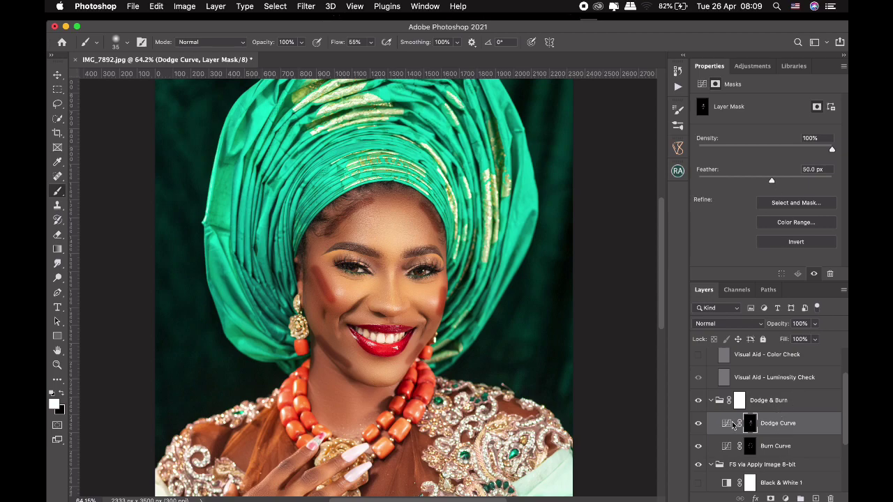
click(749, 447)
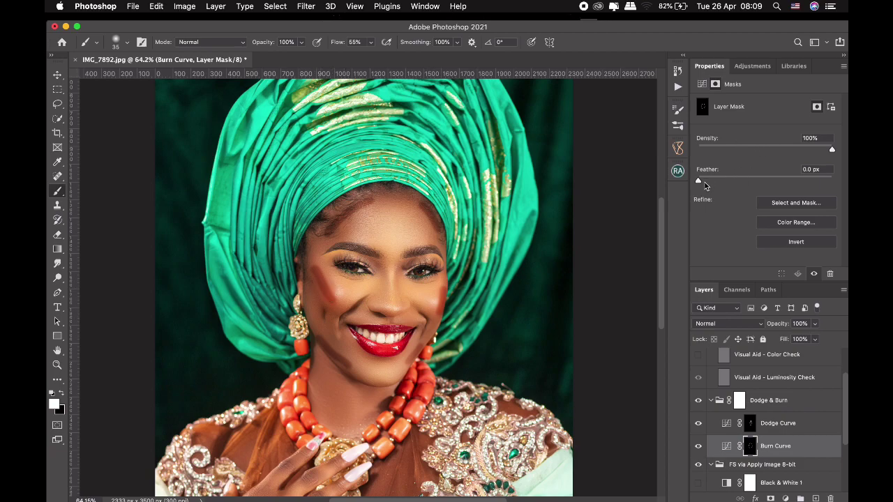
drag(698, 182, 781, 181)
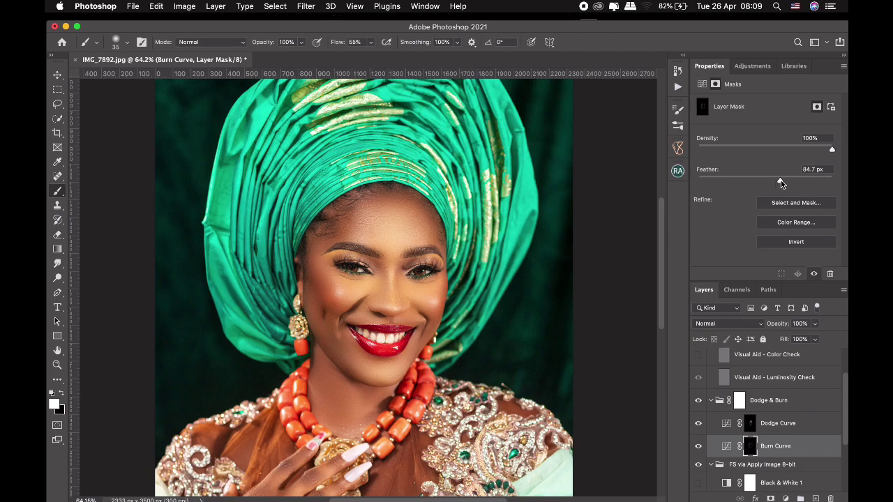
drag(781, 180, 782, 178)
Step: Add a Selective Color adjustment layer above the Visual Aid group at the top of the stack
key(z)
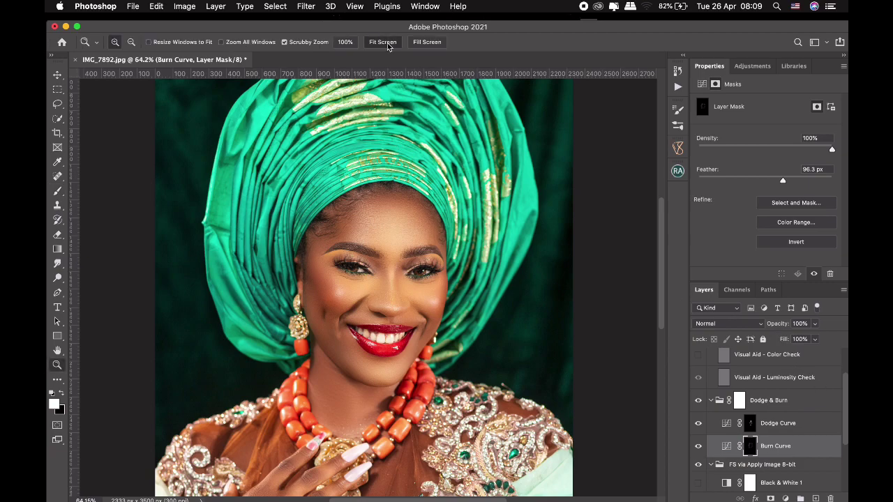
click(384, 42)
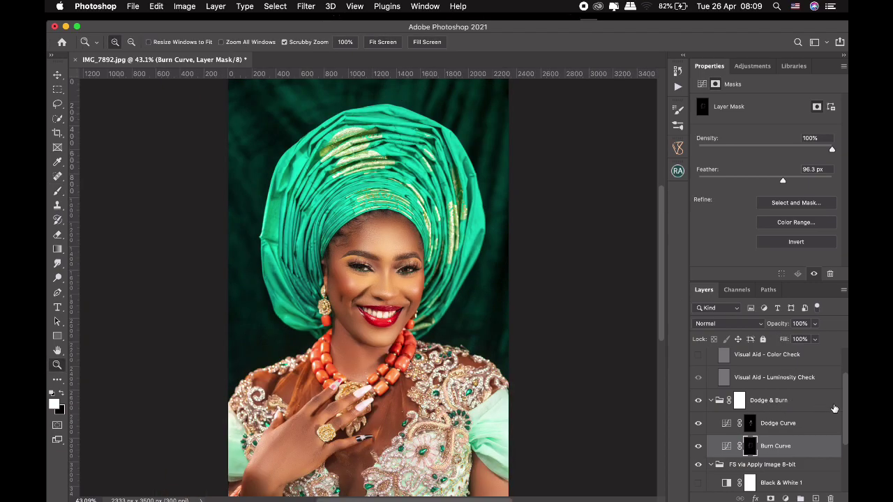
scroll(846, 402, up, 2)
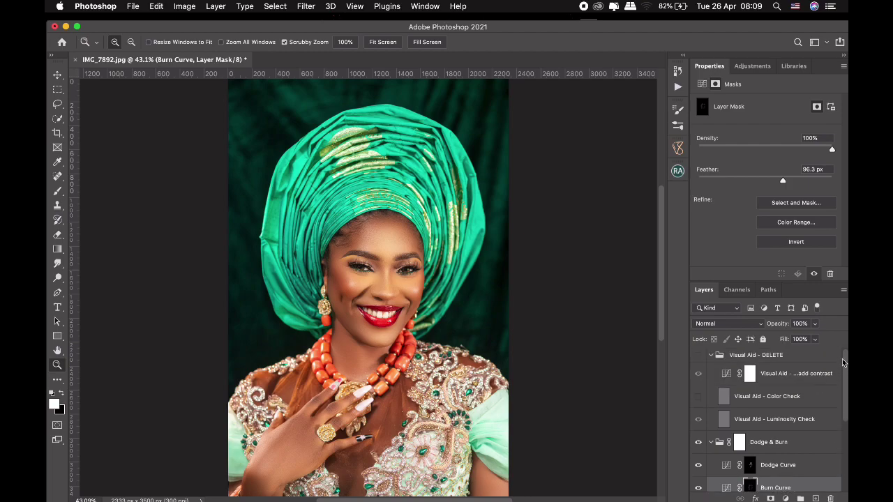
click(800, 357)
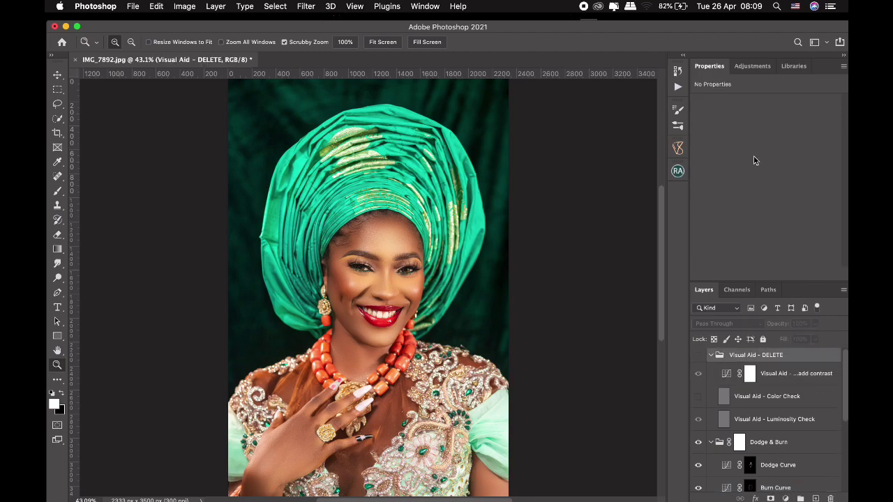
click(753, 66)
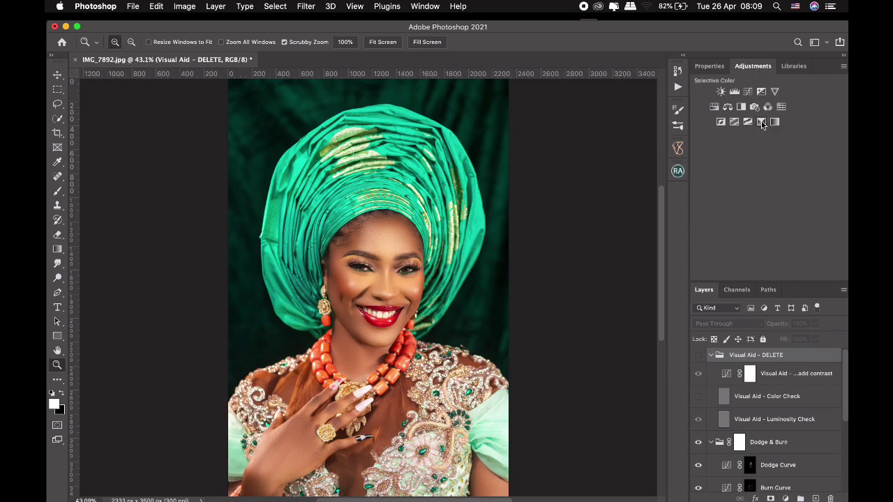
click(762, 124)
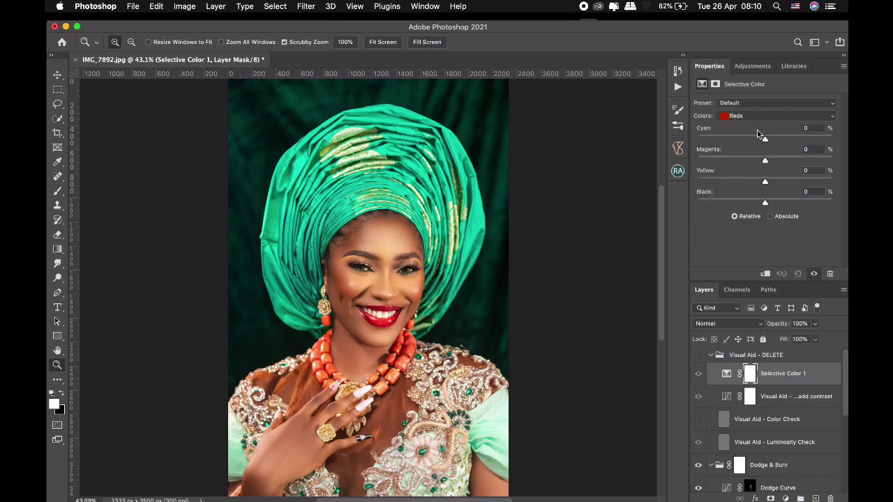
mouse_move(823, 377)
mouse_down()
mouse_move(811, 346)
mouse_move(801, 349)
mouse_up()
drag(813, 375, 812, 353)
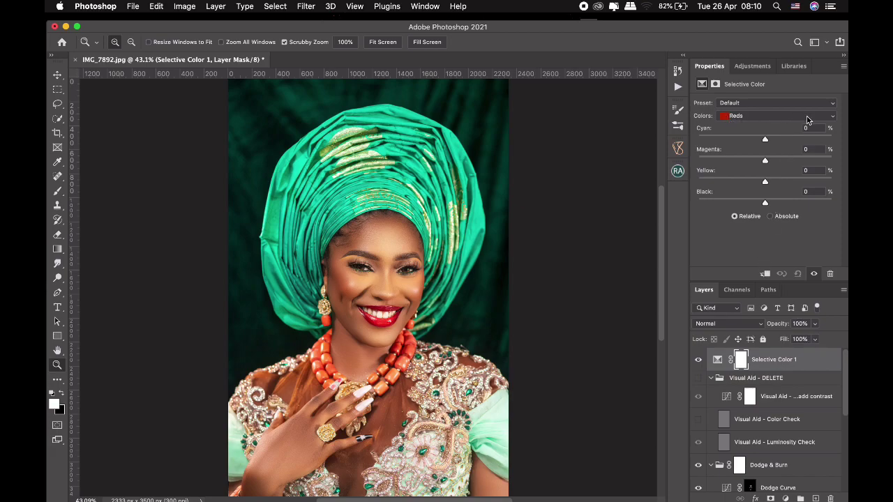
Step: Add a little black to the Blacks and Neutrals, and add yellow while removing cyan in the Yellows
click(832, 122)
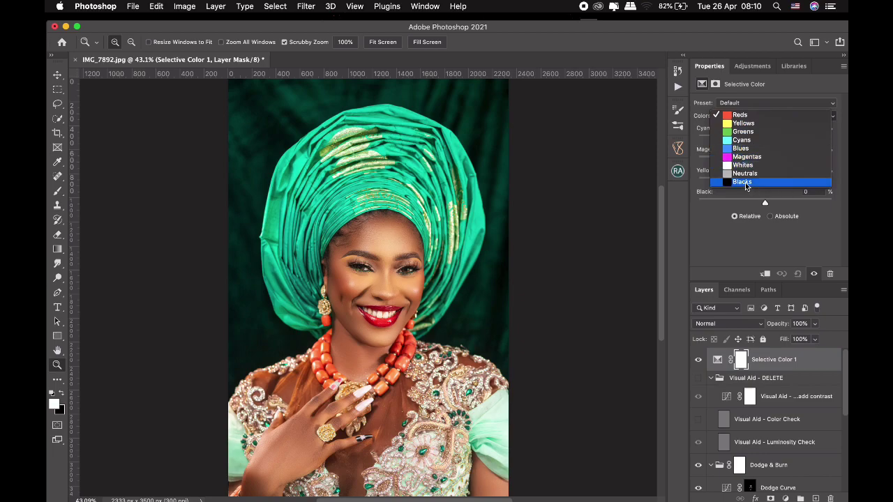
click(747, 181)
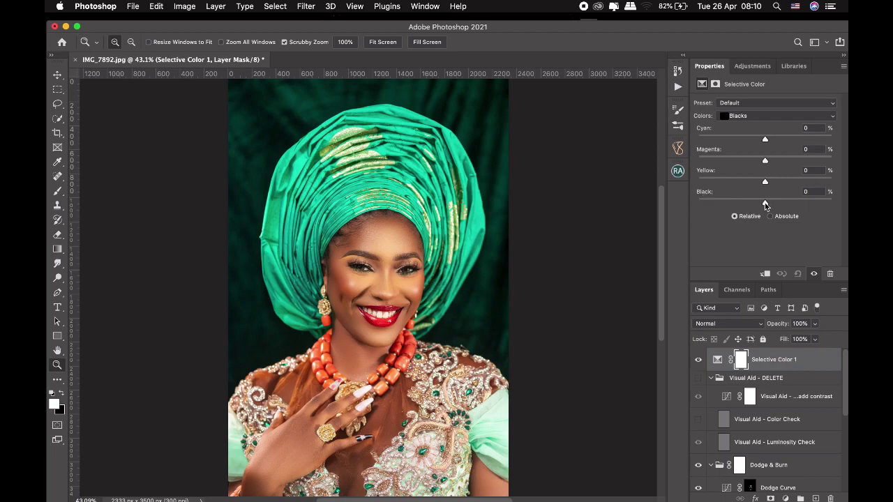
drag(765, 205, 768, 205)
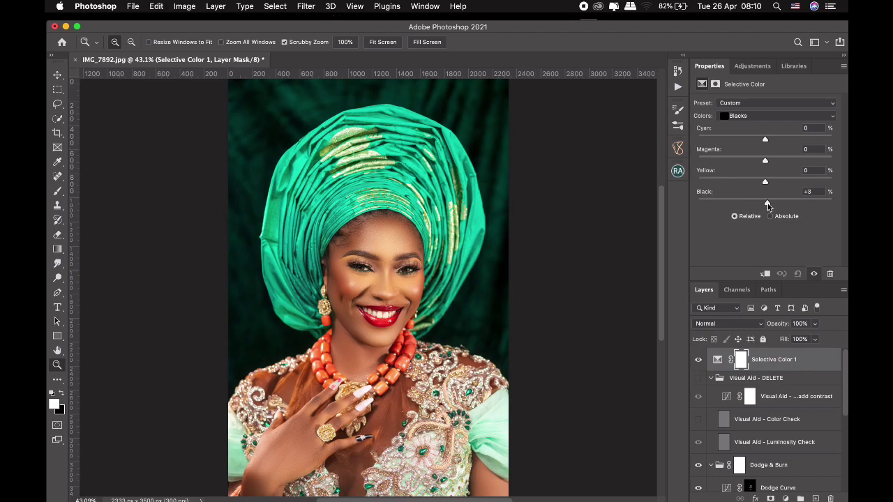
click(791, 116)
click(769, 107)
drag(765, 205, 768, 205)
click(789, 116)
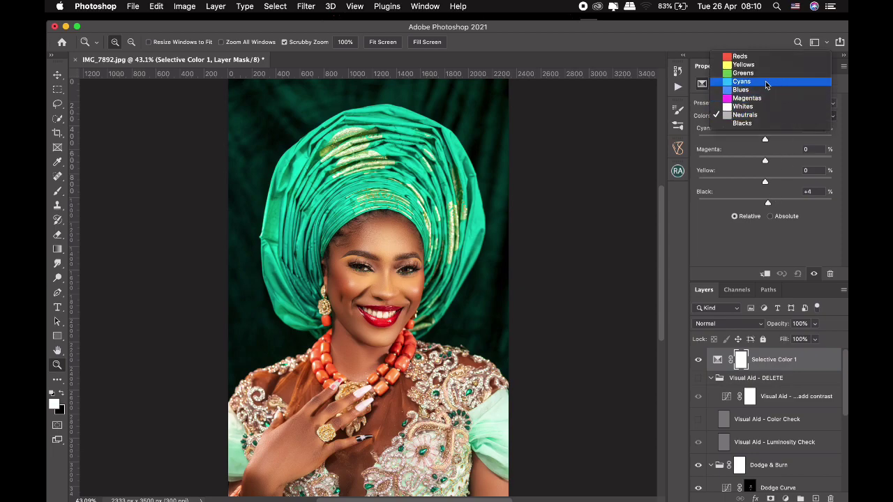
key(Return)
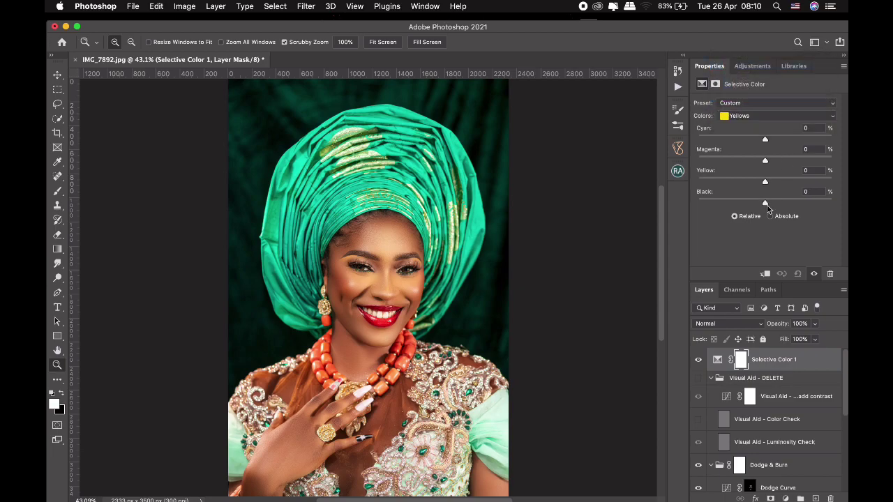
drag(765, 202, 770, 182)
drag(765, 139, 761, 139)
Step: Set the Reds range to Cyan -4, Yellow +7, Black +3
click(773, 118)
click(781, 116)
click(774, 117)
click(777, 120)
drag(765, 181, 769, 182)
drag(763, 142, 761, 141)
Step: Toggle Selective Color 1 off and on to compare before and after, then zoom into the face
click(698, 362)
click(698, 360)
click(699, 361)
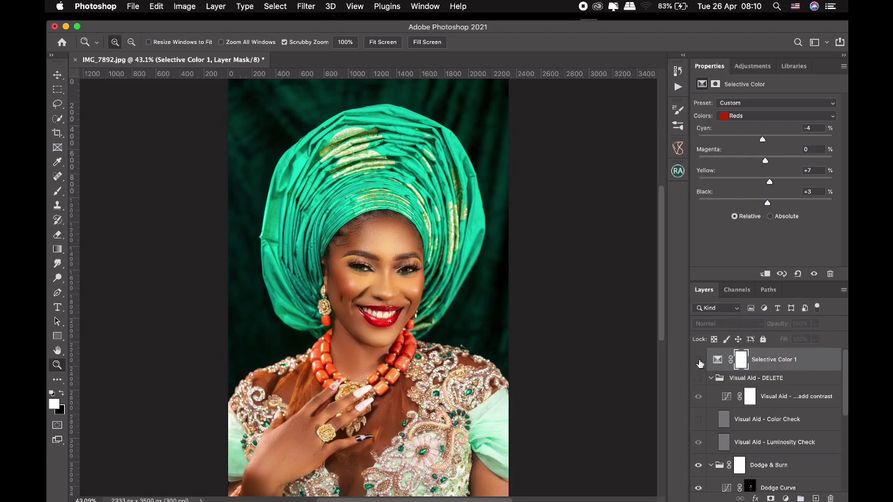
click(699, 361)
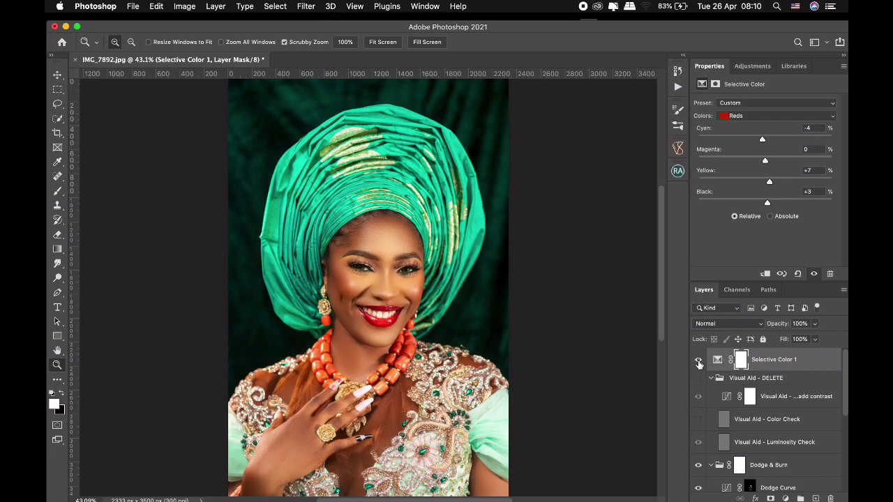
click(699, 362)
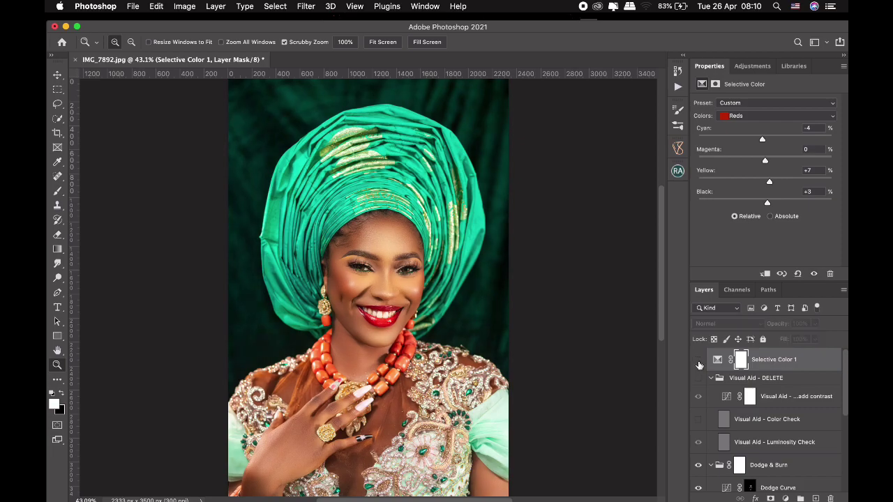
click(699, 362)
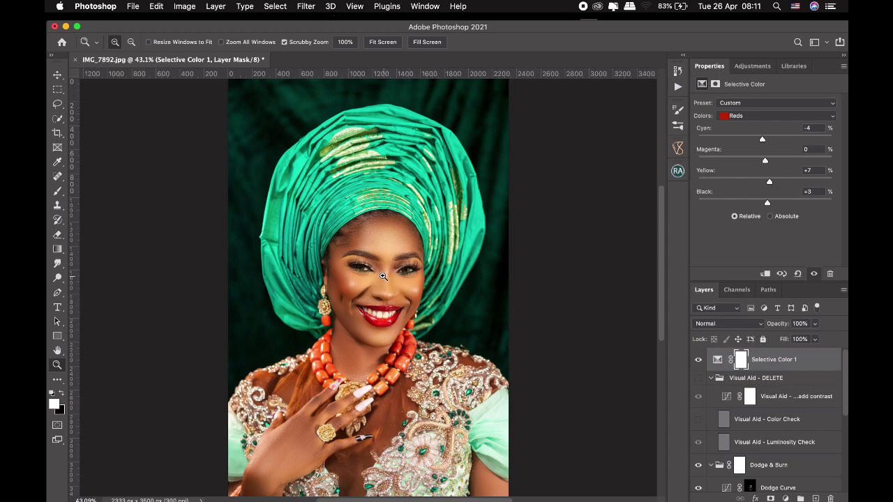
mouse_move(383, 276)
mouse_down()
mouse_move(431, 260)
mouse_move(403, 256)
mouse_up()
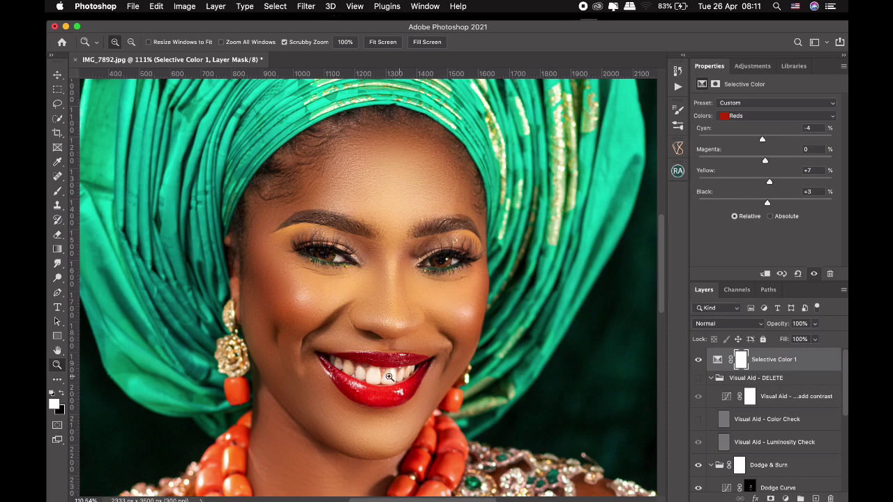
click(677, 86)
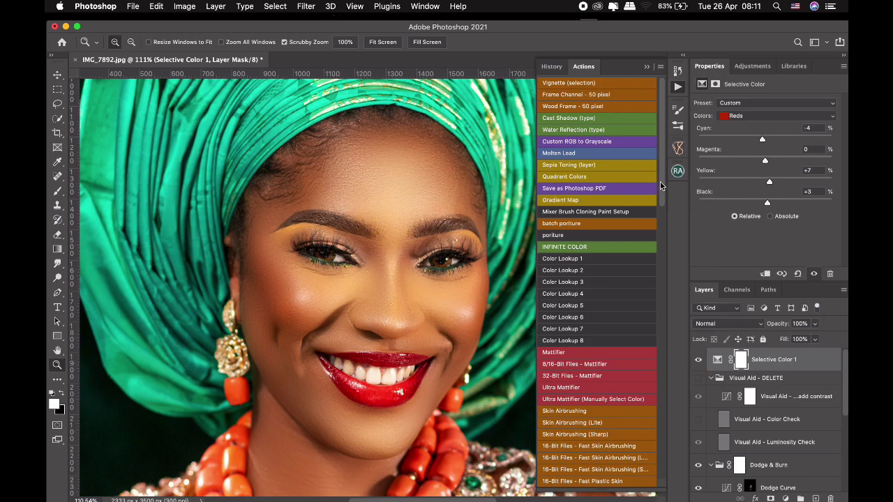
Step: Set up the White eyes/Teeth whitening and zoom in around the eyes with a smaller brush
drag(661, 186, 657, 398)
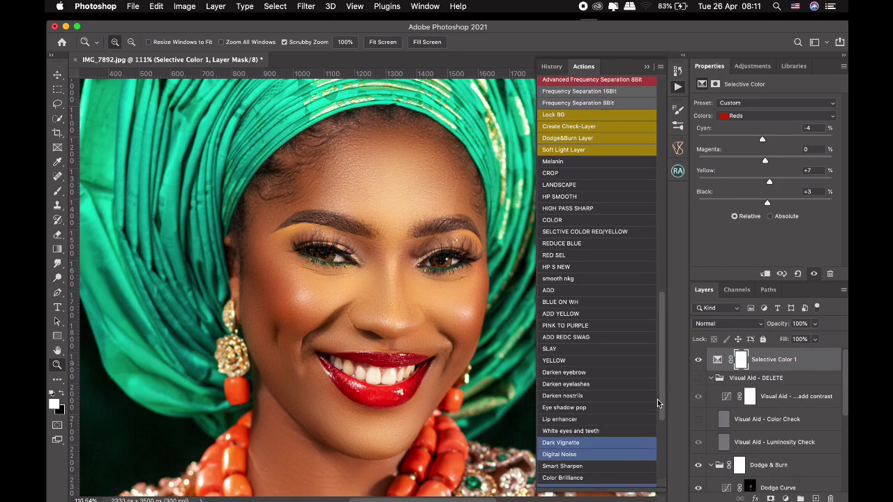
click(647, 70)
drag(327, 265, 347, 252)
key(b)
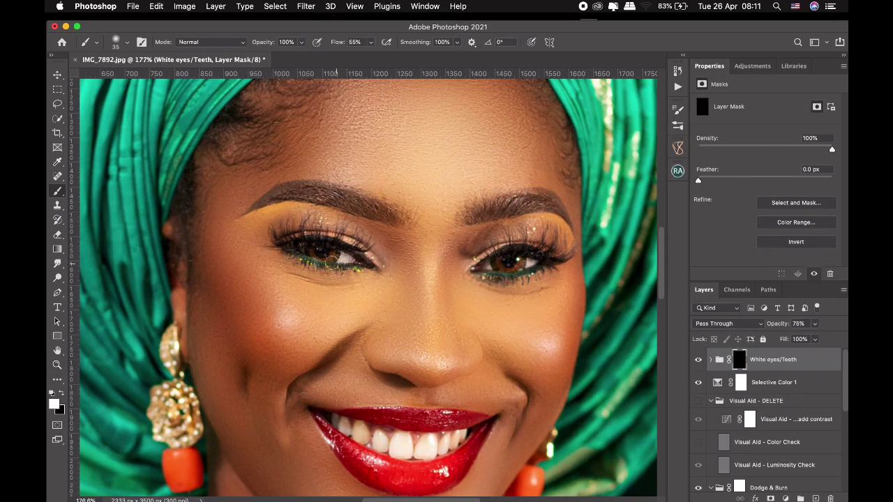
key(bracketleft)
key(bracketleft)
key(bracketleft)
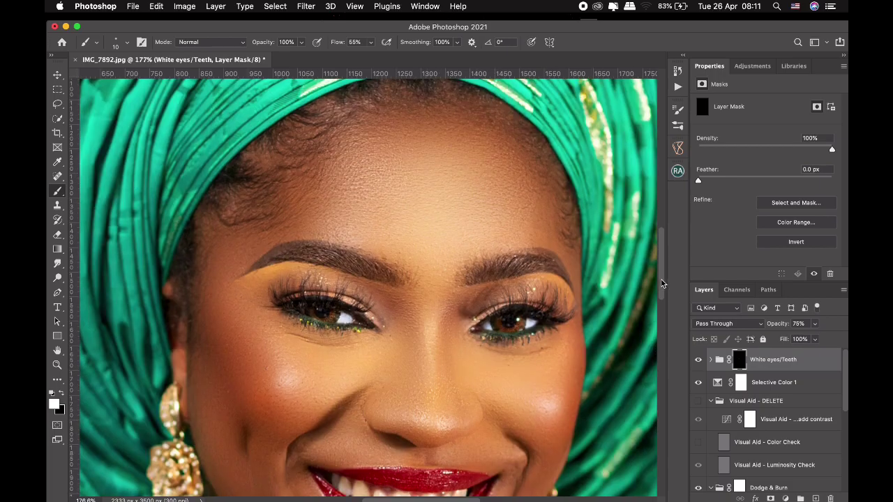
drag(661, 280, 657, 321)
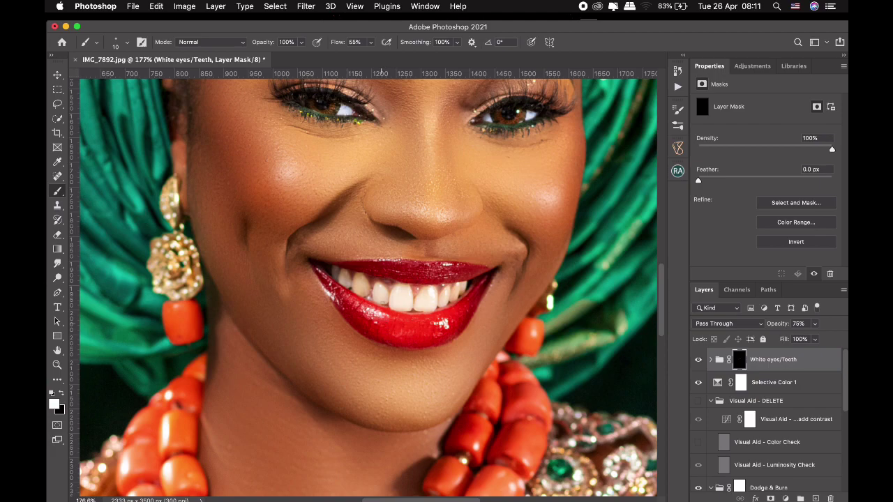
Step: Paint the whitening over the front teeth and the teeth on the left side
key(bracketright)
key(bracketright)
key(bracketright)
drag(402, 293, 454, 291)
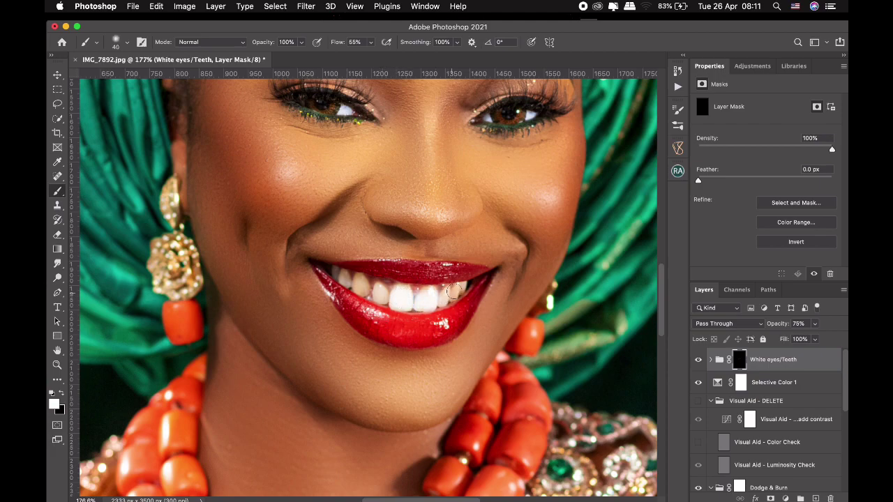
key(bracketleft)
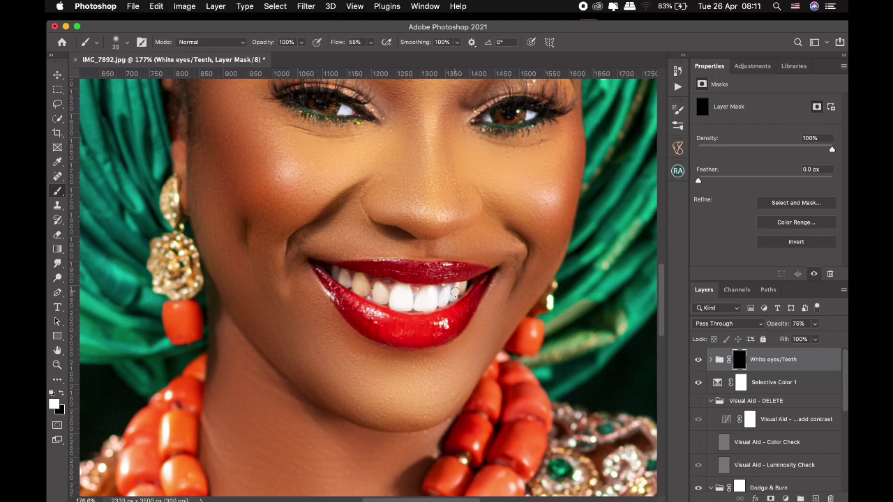
key(bracketleft)
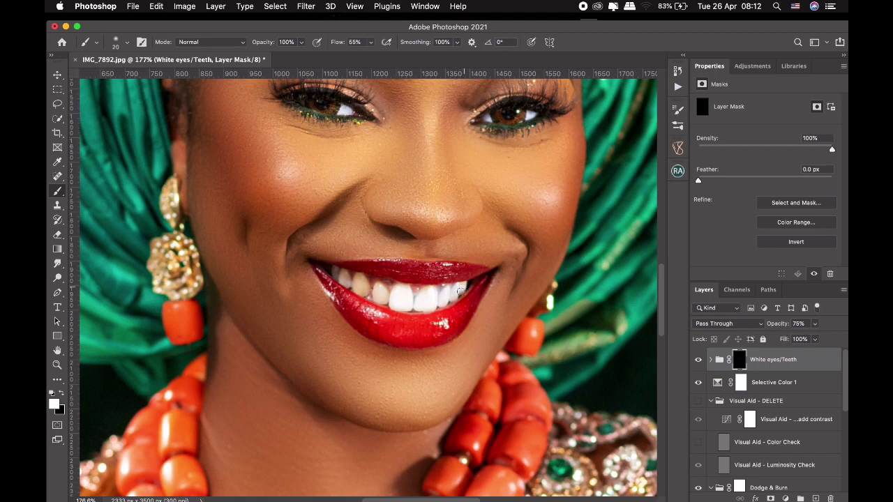
mouse_move(387, 299)
mouse_down()
mouse_move(379, 286)
mouse_move(382, 297)
mouse_move(356, 279)
mouse_move(364, 294)
mouse_move(335, 274)
mouse_up()
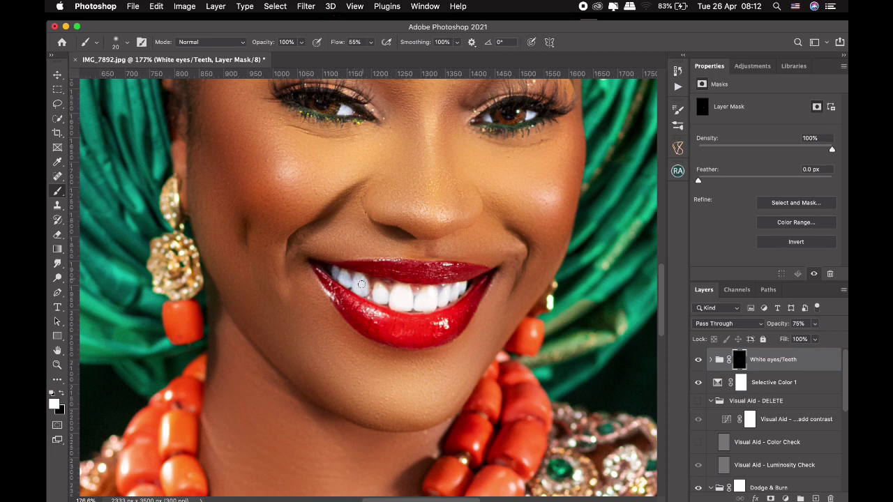
drag(399, 299, 420, 304)
Step: Fit the photo on screen and lower the White eyes/Teeth group opacity from 75% to 57%
key(z)
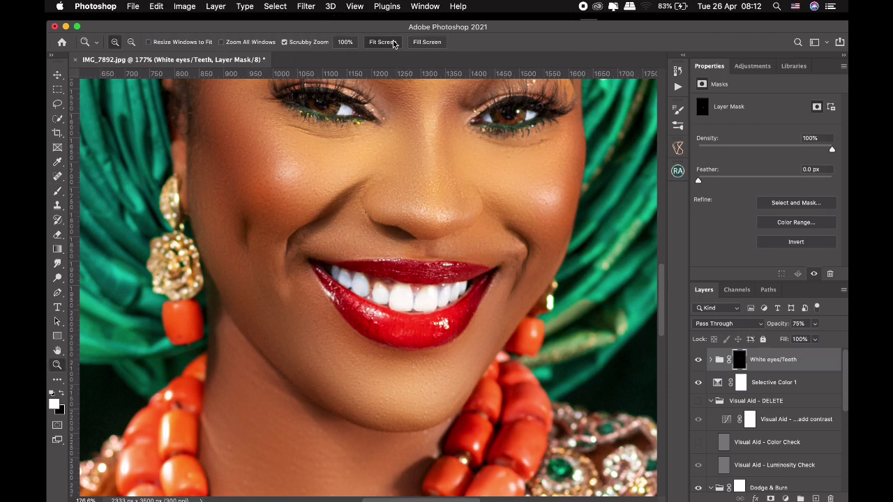
click(388, 43)
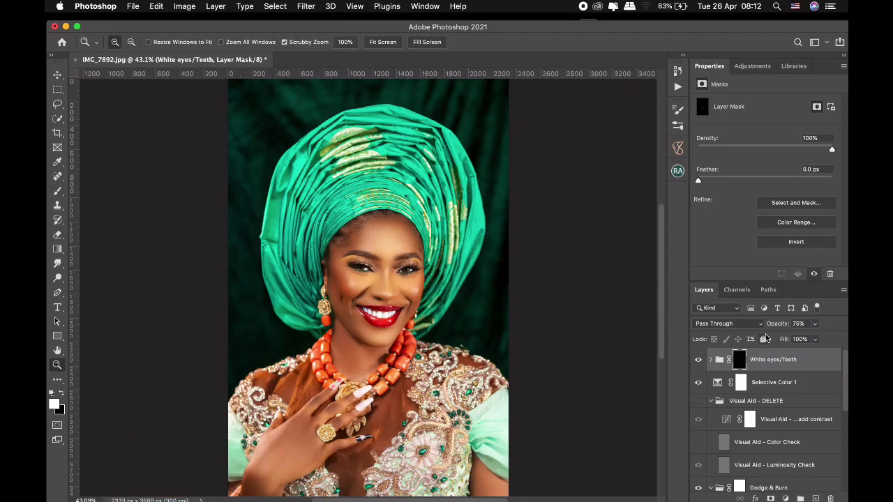
click(814, 324)
drag(815, 338, 806, 340)
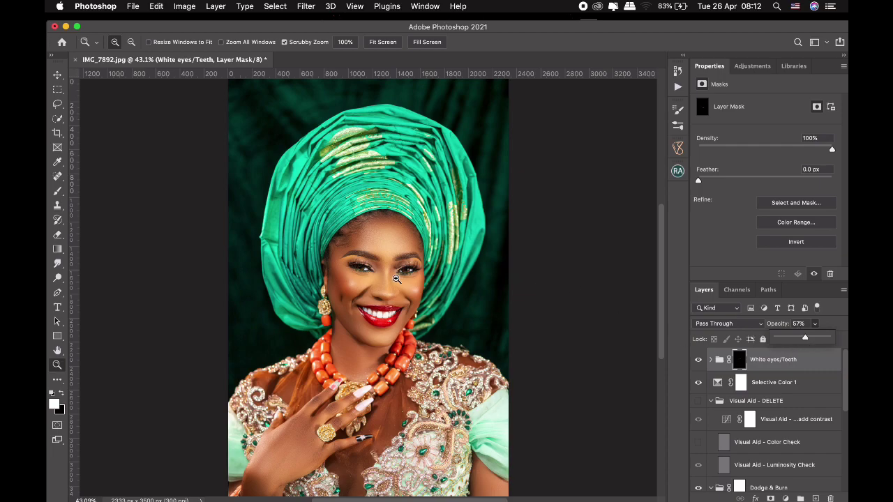
drag(379, 270, 481, 246)
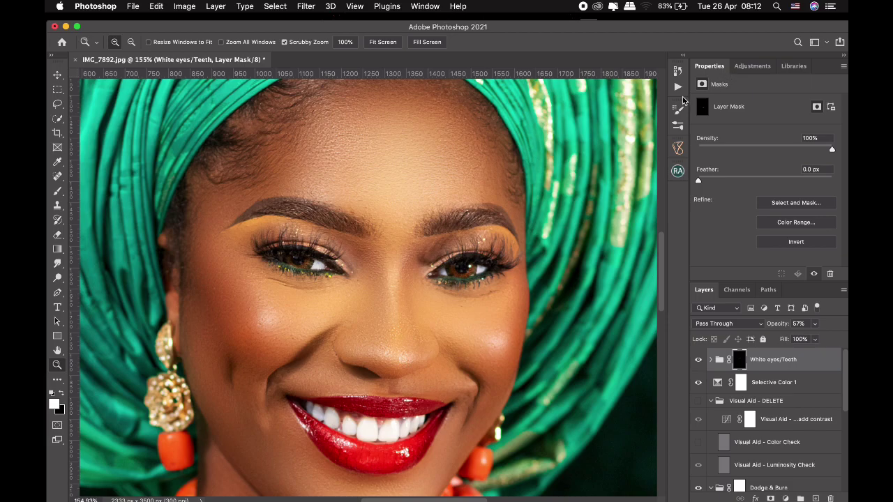
Step: Run the Lip Enhancer action from the actions list and dismiss its paint-over-the-skin message
click(680, 88)
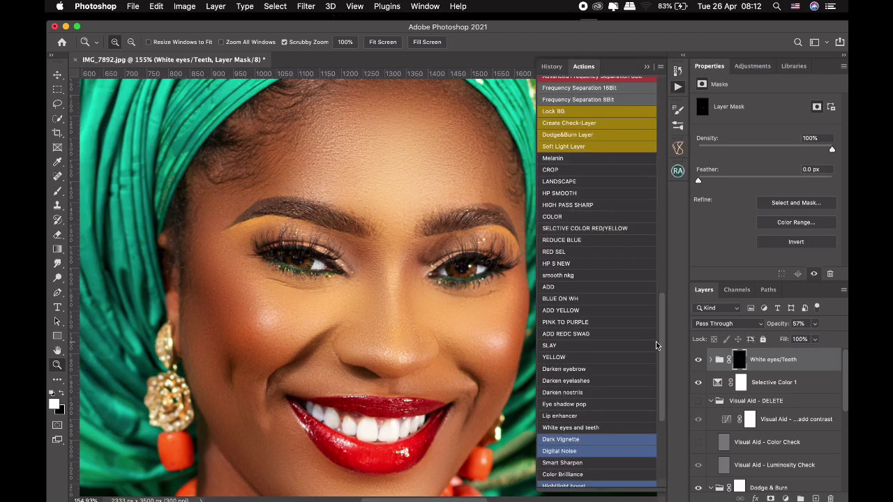
drag(662, 346, 664, 228)
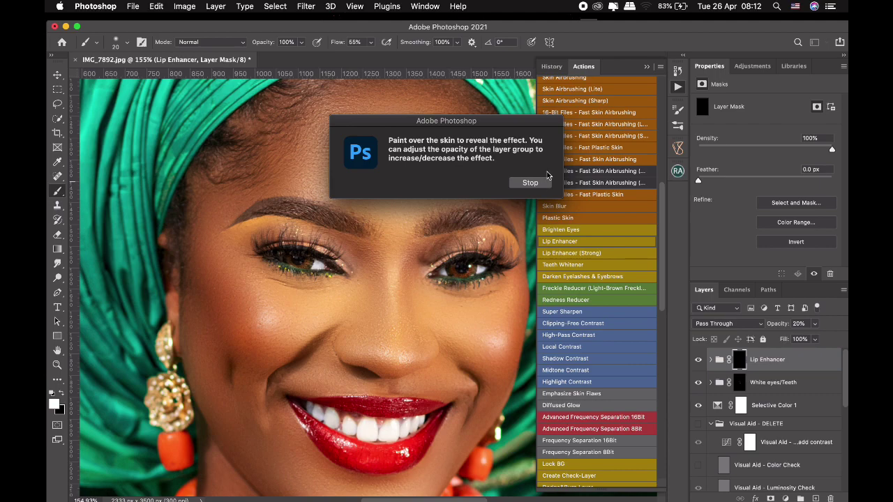
click(539, 184)
click(648, 67)
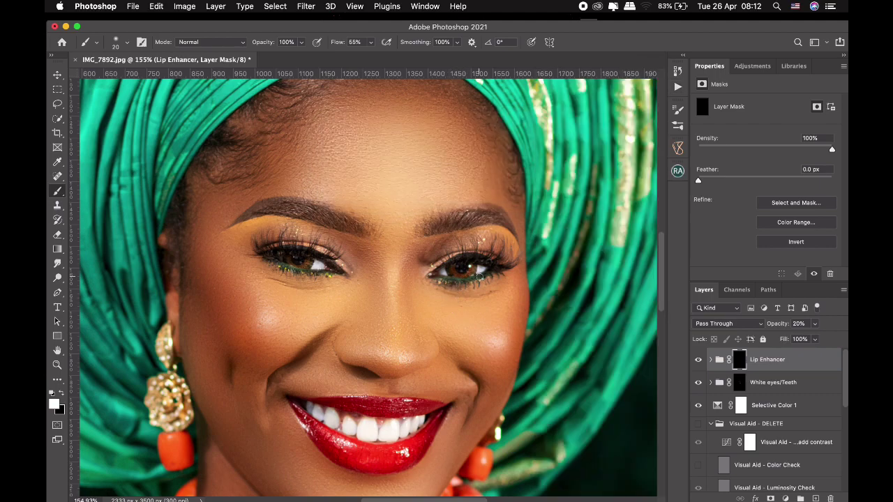
key(bracketleft)
Step: Raise the Lip Enhancer group opacity to 70% and zoom out to the whole photo
click(814, 324)
drag(812, 340, 824, 338)
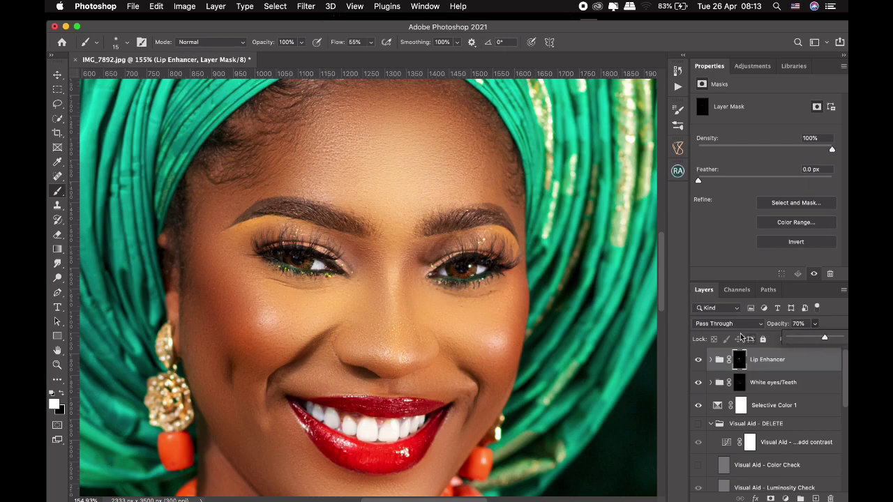
key(z)
alt+click(378, 100)
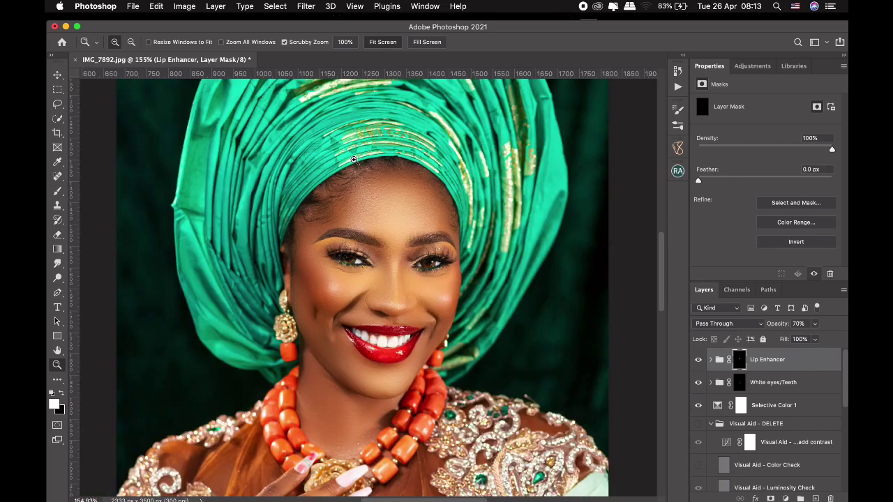
Step: Paint white on the Lip Enhancer mask with a large brush, then fit the photo in the window
key(b)
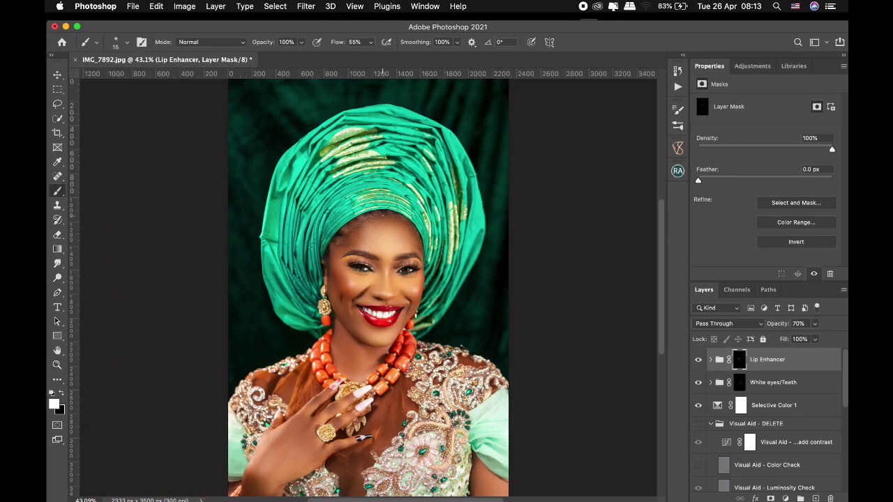
key(bracketright)
key(bracketright)
key(bracketright)
key(bracketright)
key(bracketright)
key(bracketright)
key(bracketright)
key(bracketright)
key(bracketright)
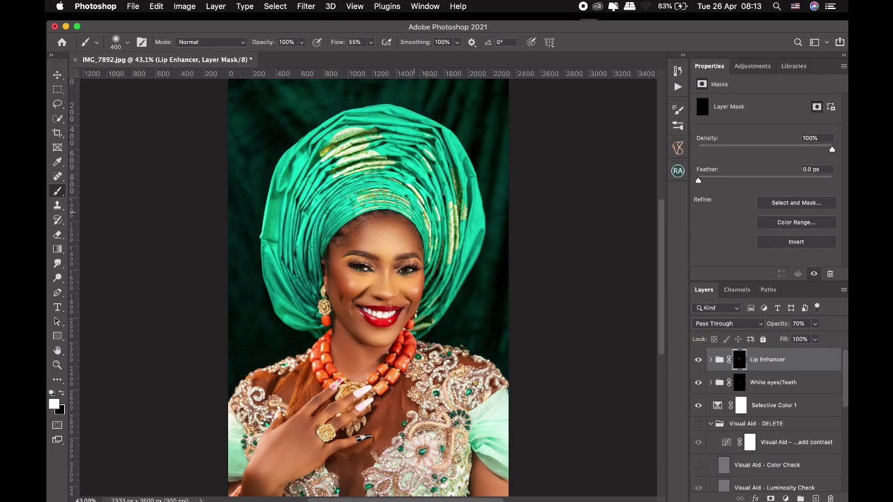
key(bracketright)
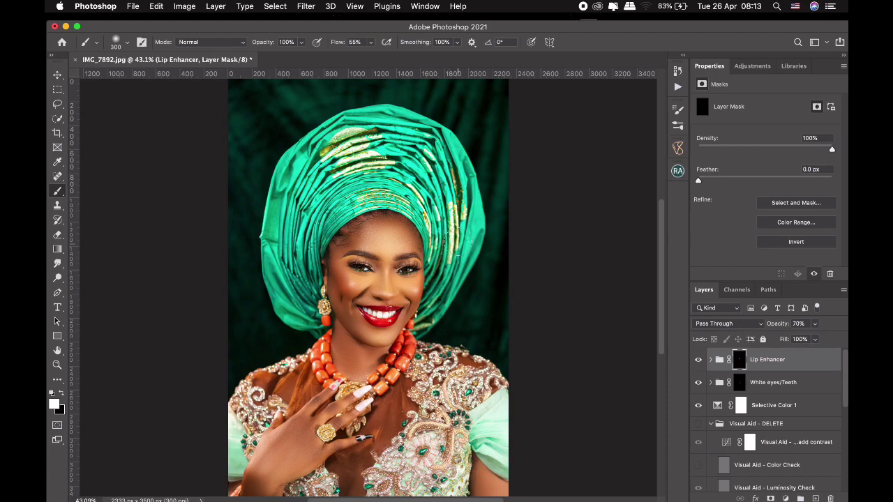
drag(404, 133, 456, 234)
key(bracketleft)
key(bracketleft)
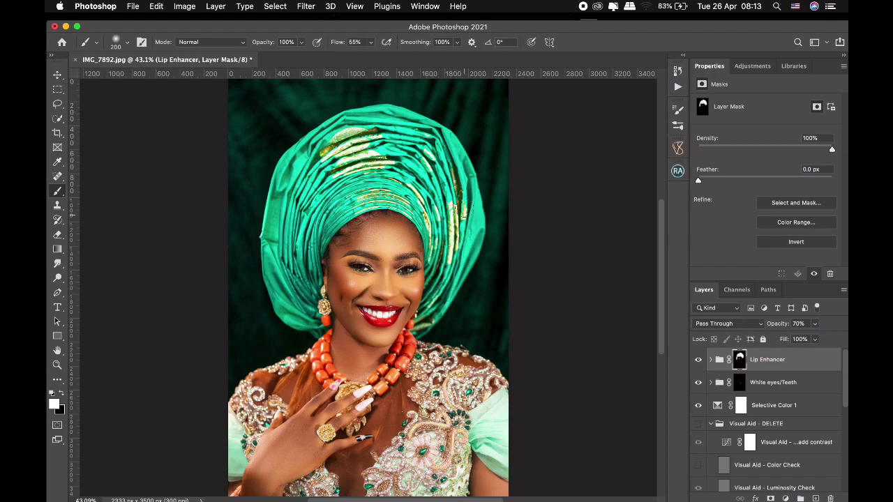
key(bracketright)
key(bracketright)
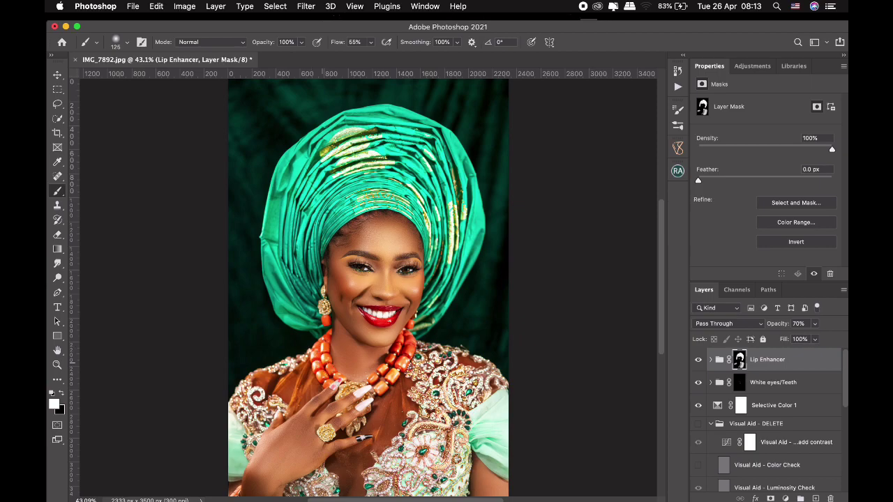
key(z)
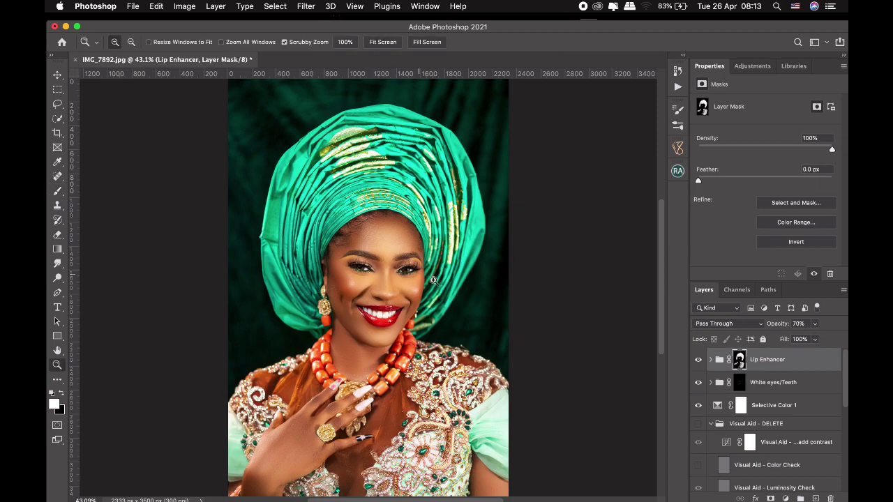
mouse_move(380, 266)
mouse_down()
mouse_move(388, 259)
mouse_move(370, 259)
mouse_up()
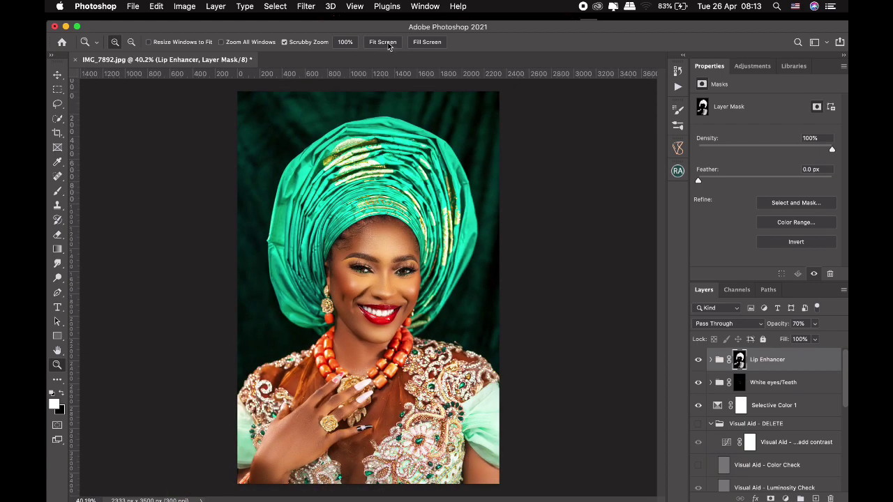
click(385, 43)
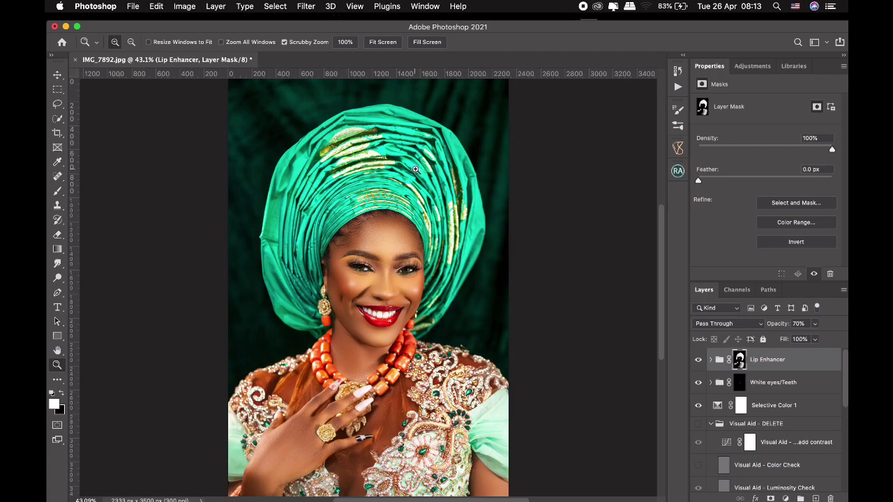
Step: Add a Sharpen Image overlay layer from Beauty Retouch and set its opacity to 59%
click(677, 170)
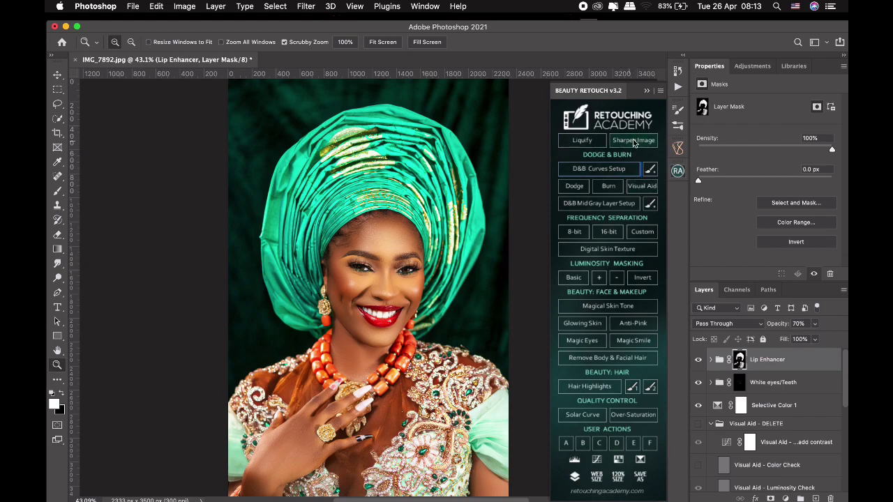
click(632, 141)
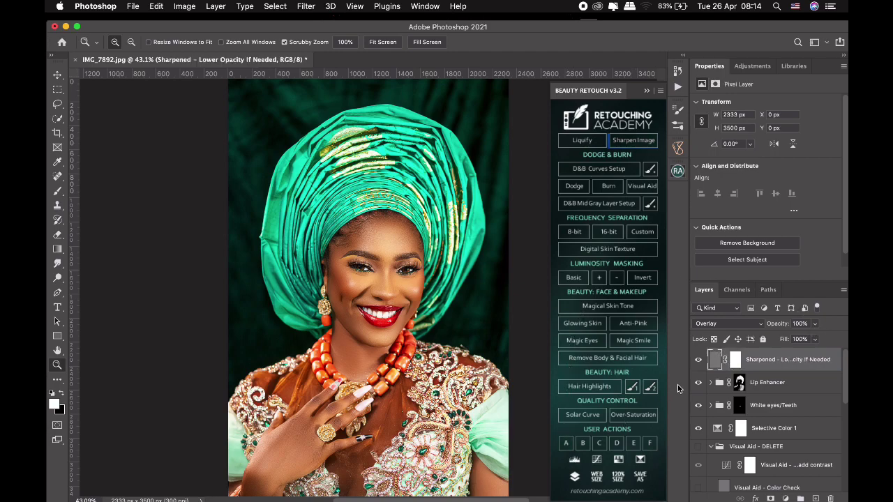
mouse_move(813, 323)
mouse_down()
mouse_move(814, 339)
mouse_move(792, 339)
mouse_up()
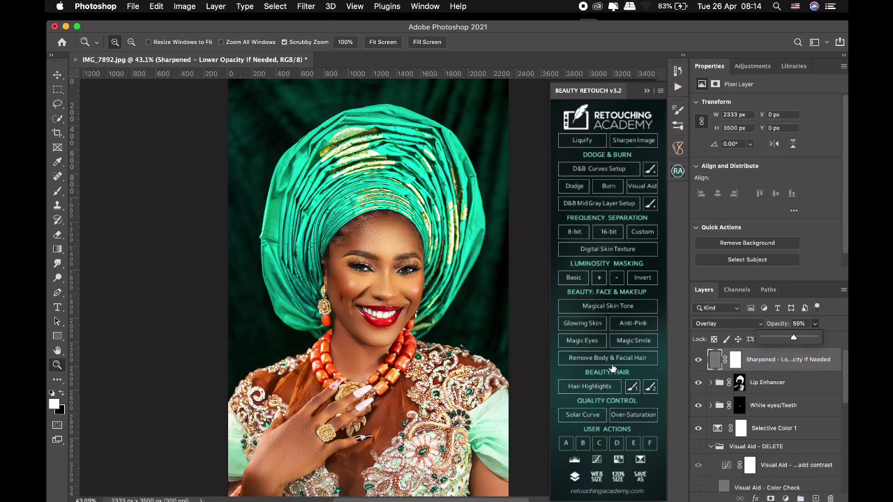
click(647, 91)
Step: Enlarge the Layers panel to review the full stack and select Layer 1
drag(848, 182, 846, 214)
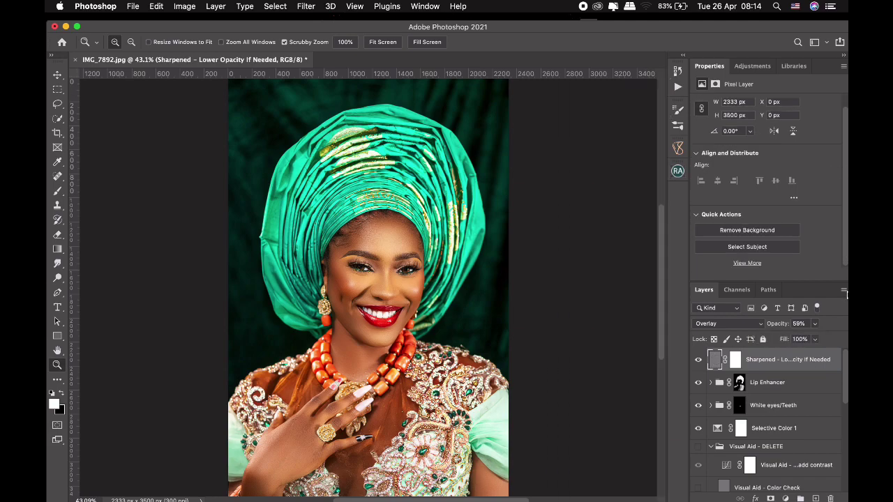
drag(846, 375, 846, 414)
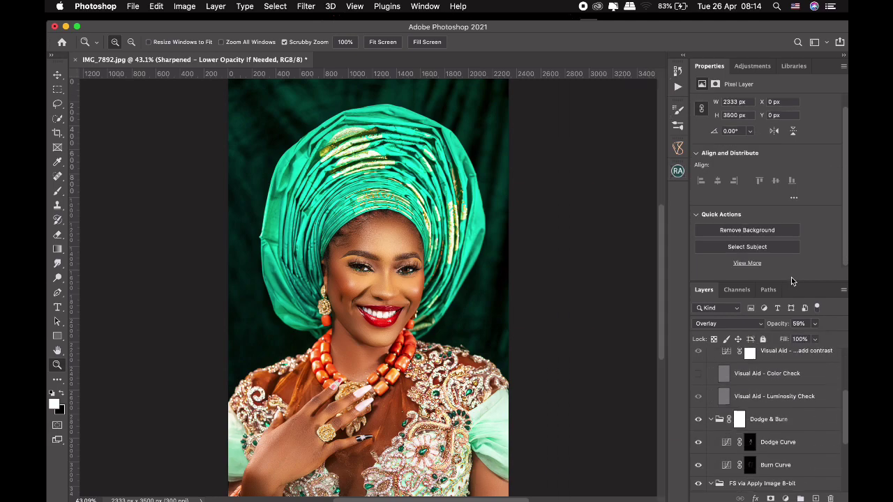
drag(800, 283, 788, 164)
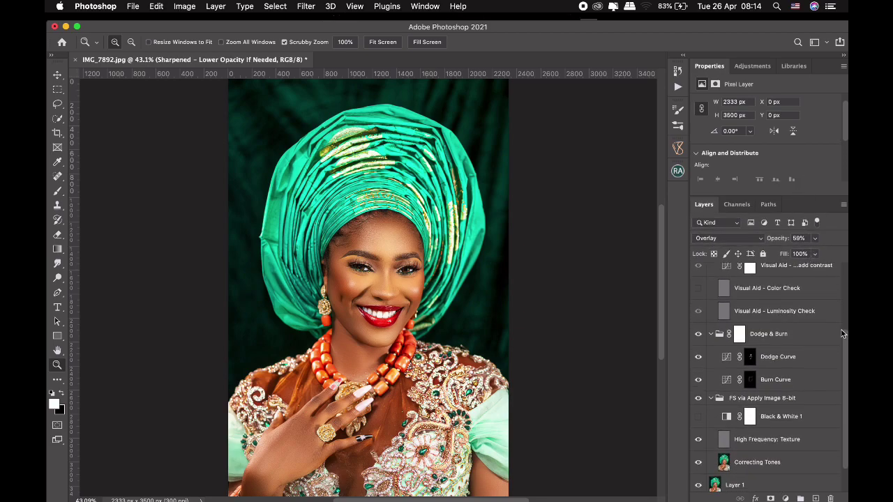
scroll(841, 295, up, 2)
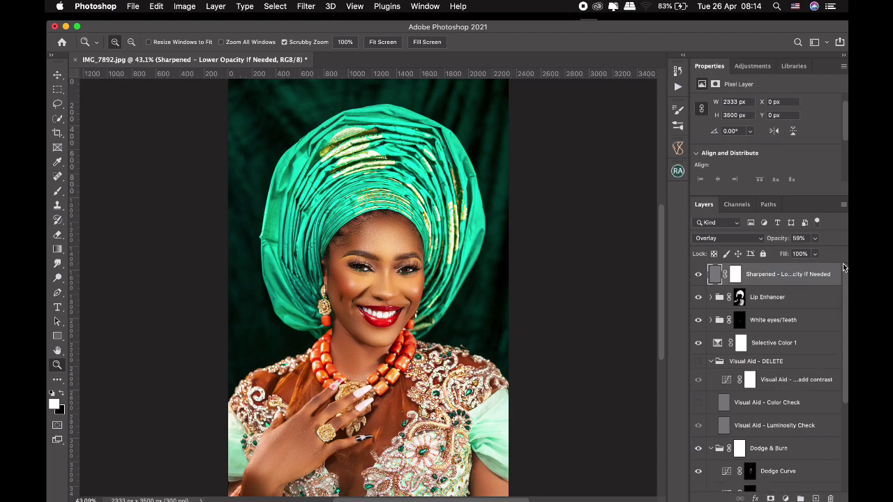
scroll(843, 415, down, 3)
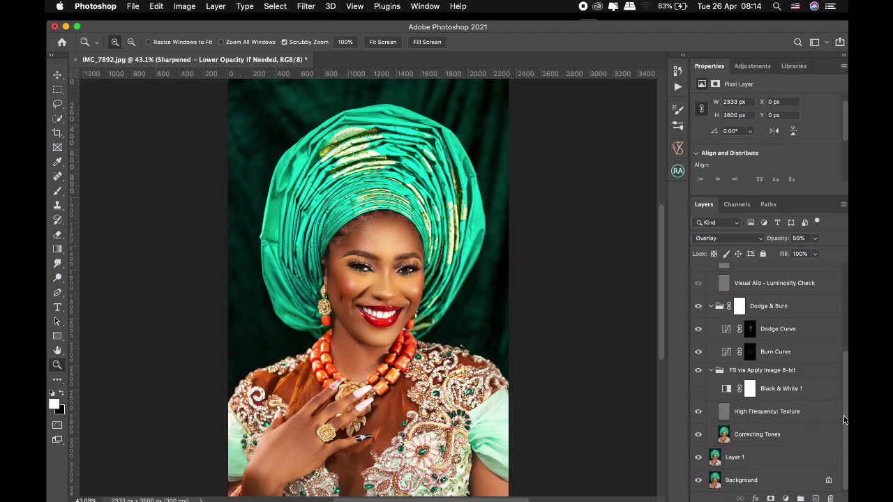
click(771, 458)
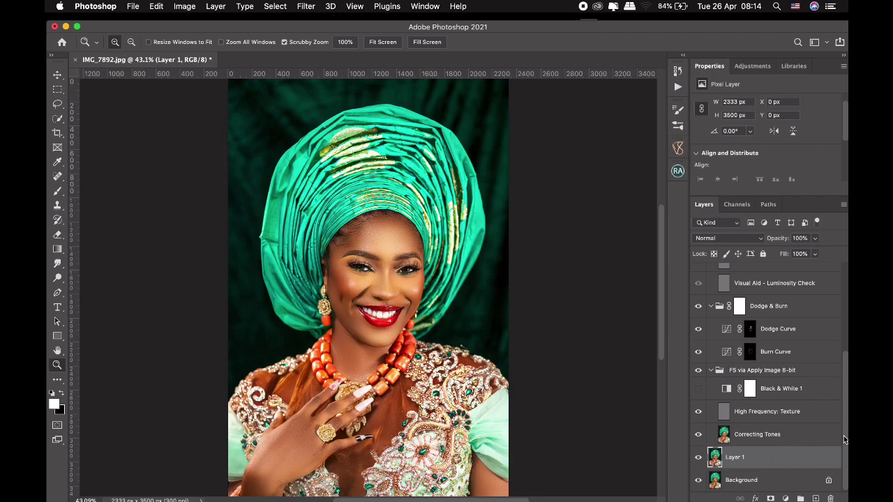
drag(843, 435, 827, 275)
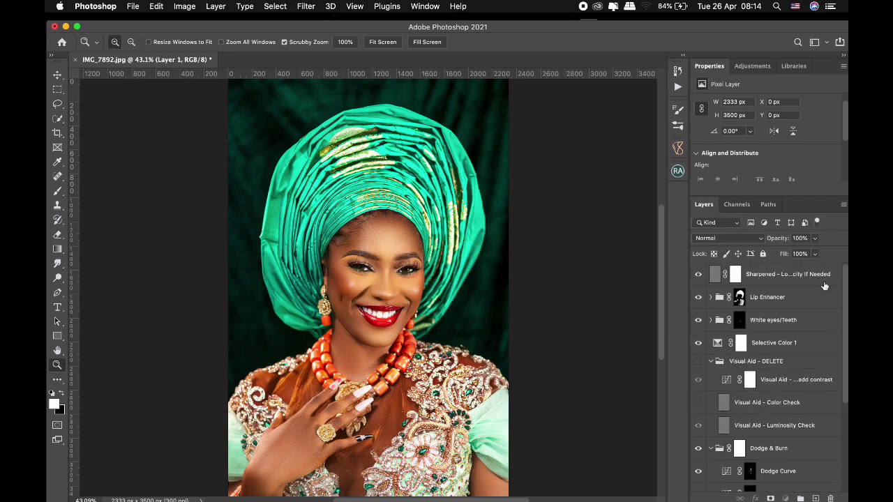
Step: Group every layer above Background into Group 1 with Cmd+G, then toggle it to compare before and after
shift+click(820, 277)
key(super+g)
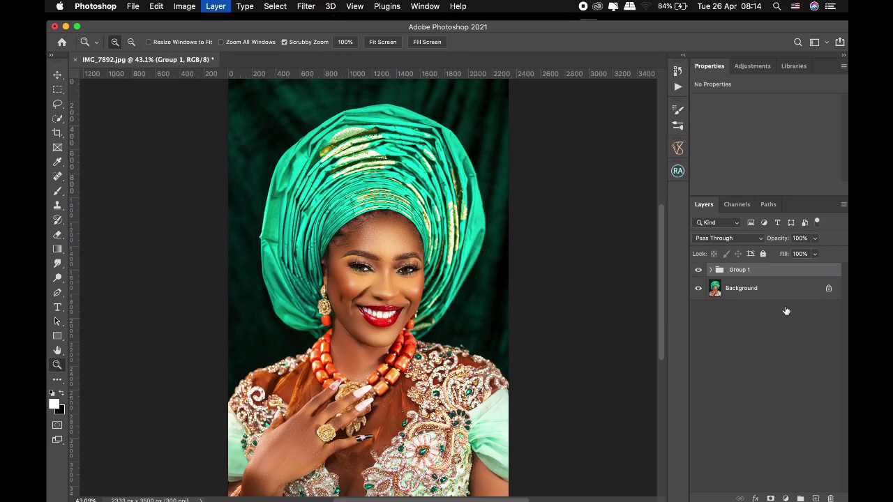
click(698, 270)
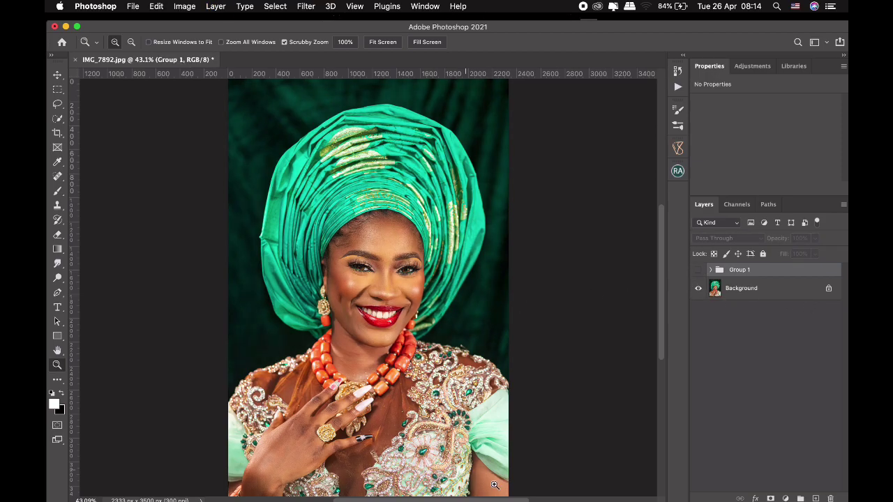
click(698, 272)
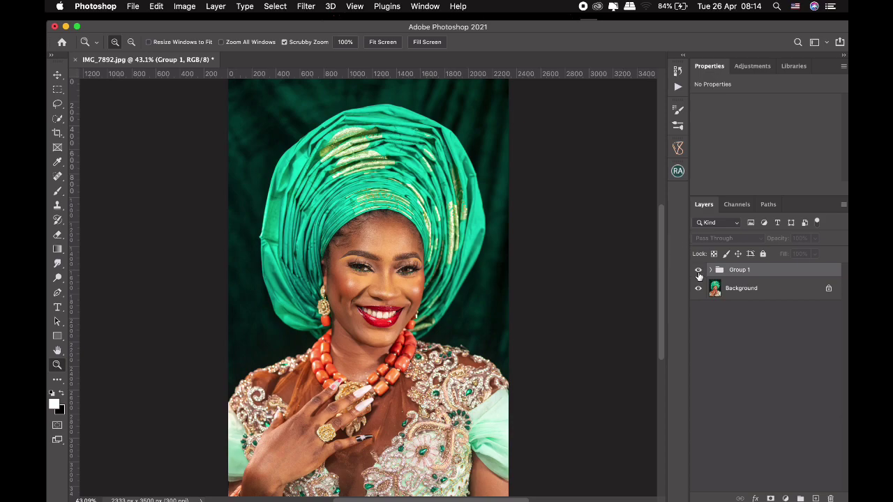